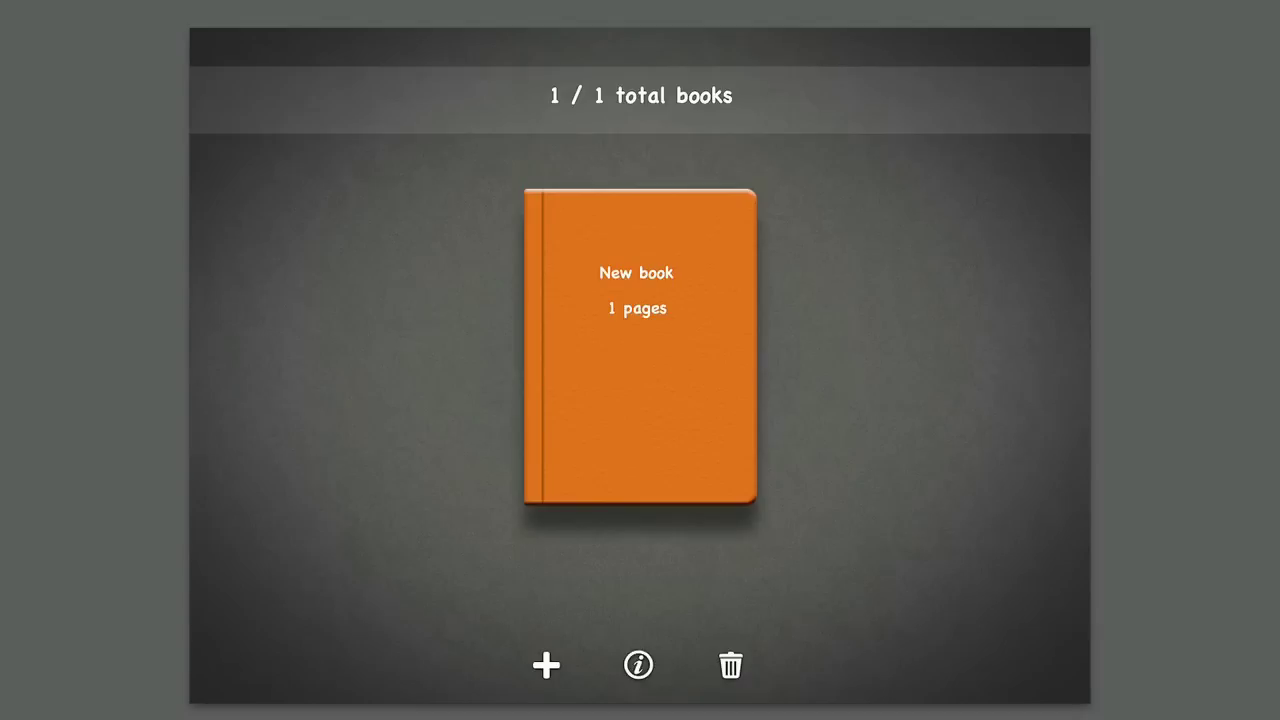
Step: Rename the notebook to 'Ideas'
{"action": "left_click", "coordinate": [546, 665]}
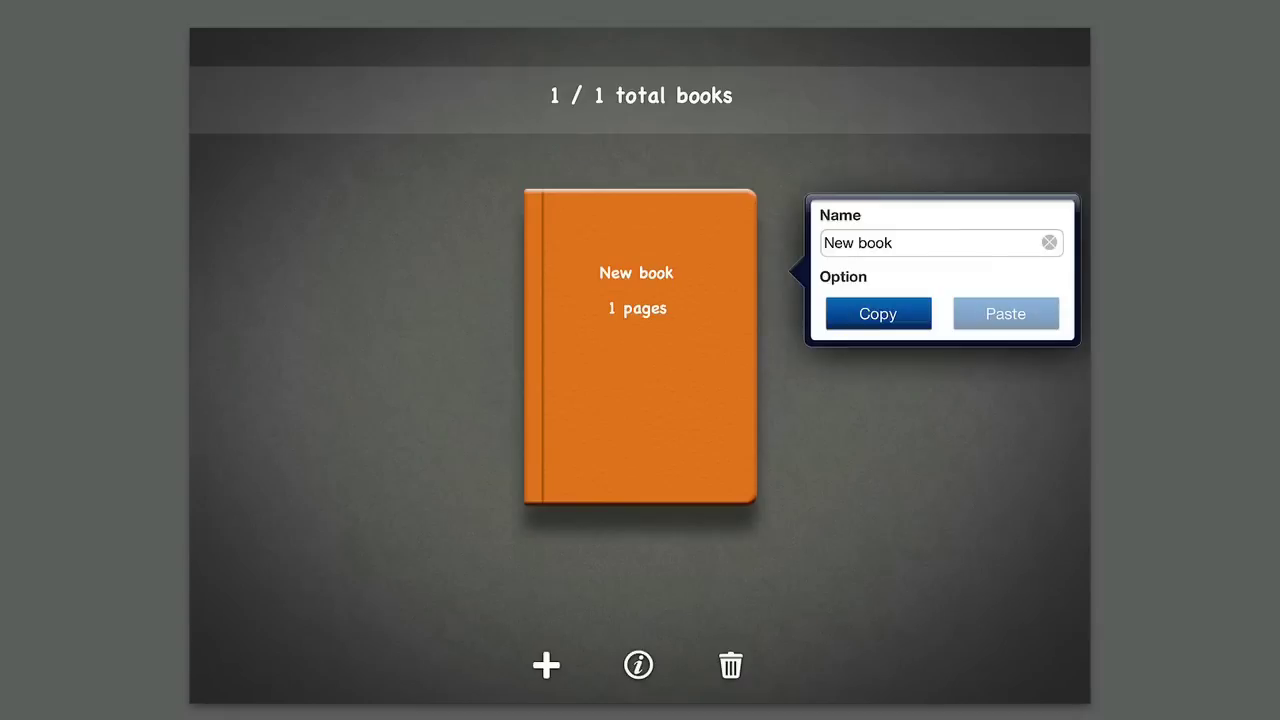
{"action": "left_click", "coordinate": [1049, 242]}
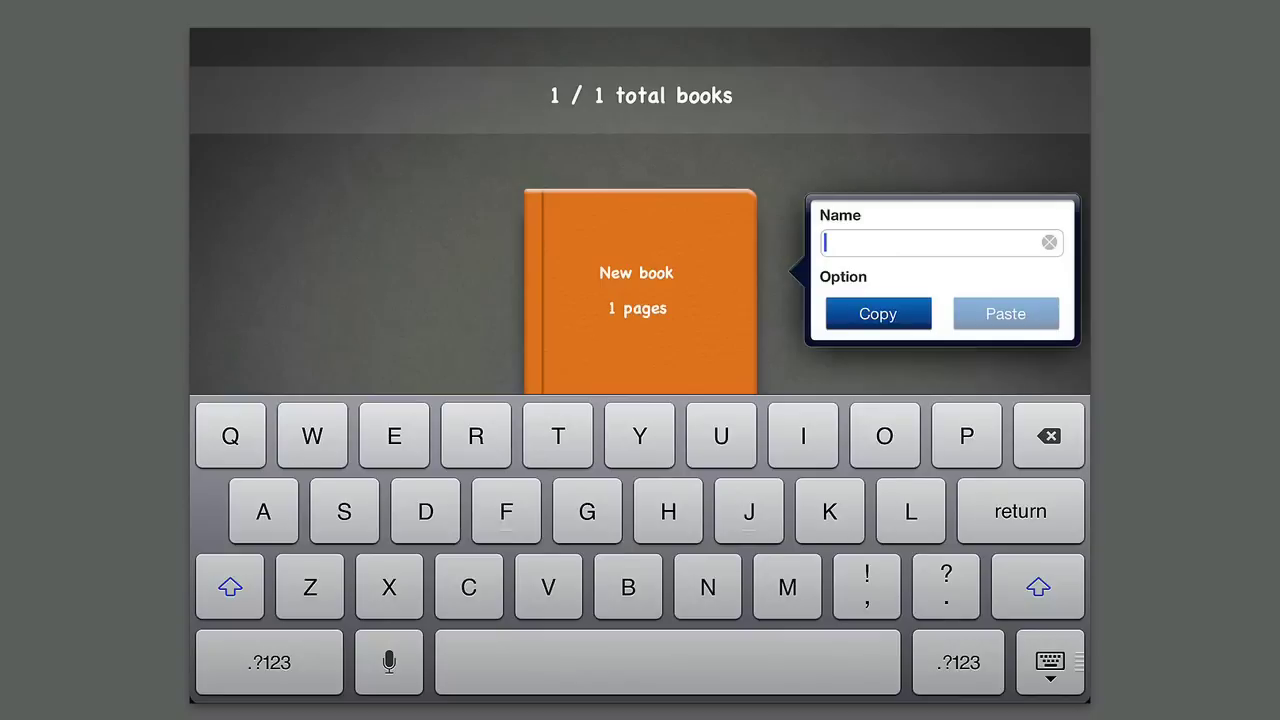
{"action": "type", "text": "Ideas"}
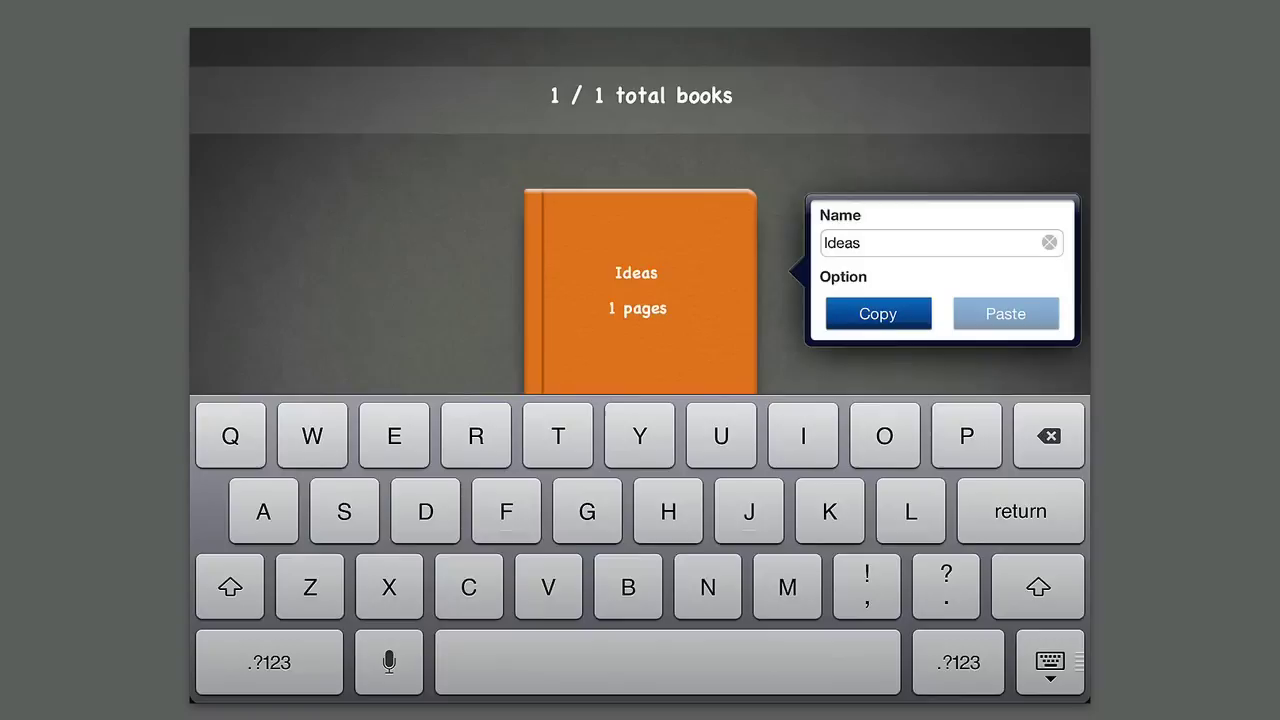
{"action": "key", "text": "Return"}
{"action": "key", "text": "Escape"}
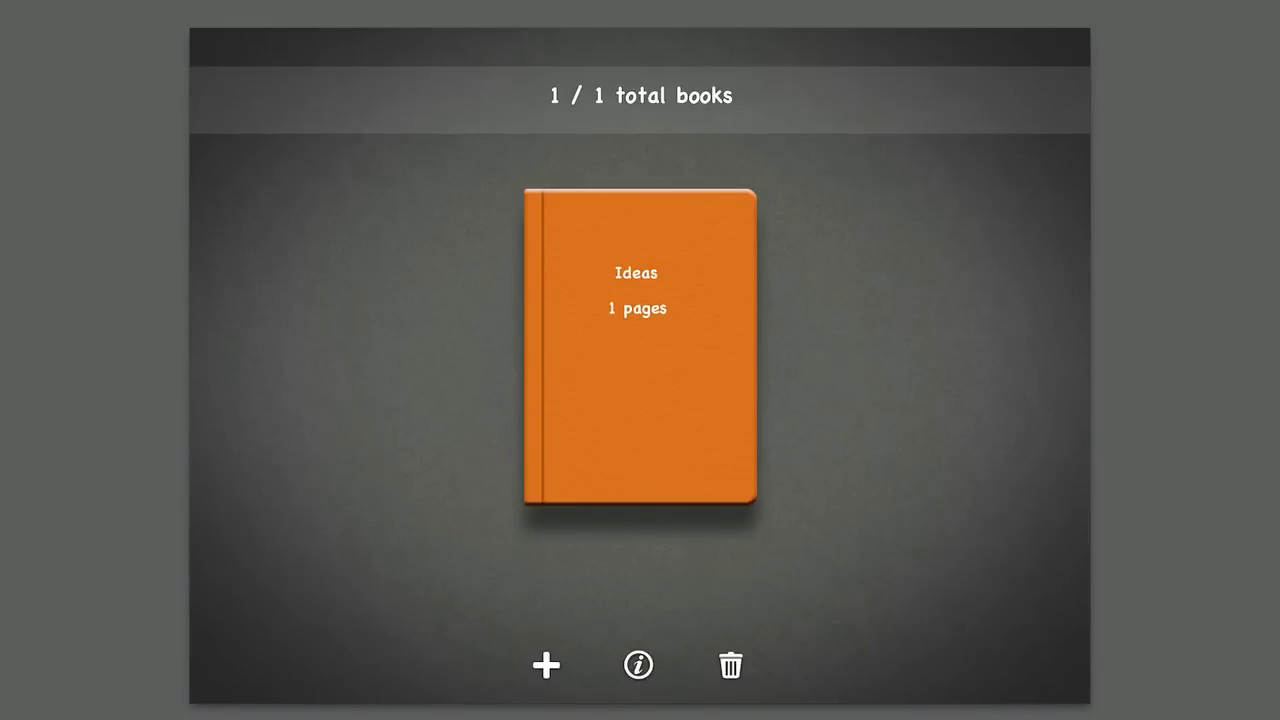
Step: Open the Ideas notebook's blank first page in the editor
{"action": "left_click", "coordinate": [640, 345]}
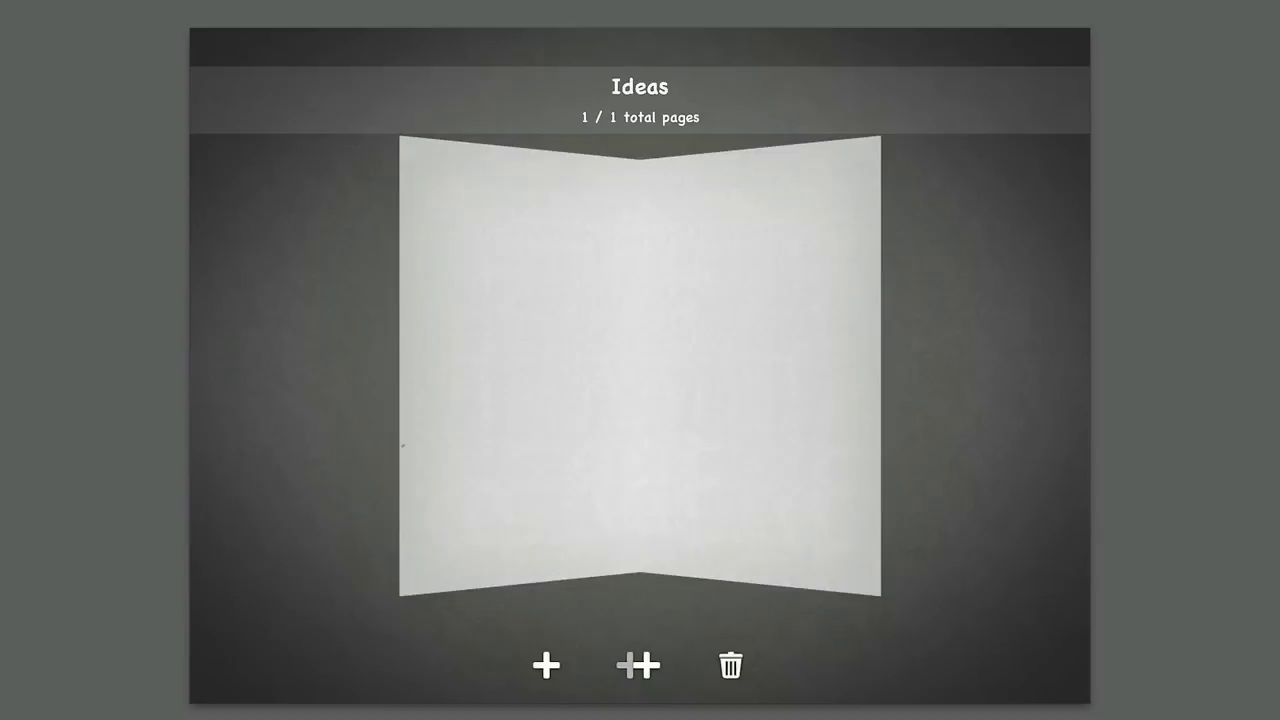
{"action": "left_click", "coordinate": [640, 366]}
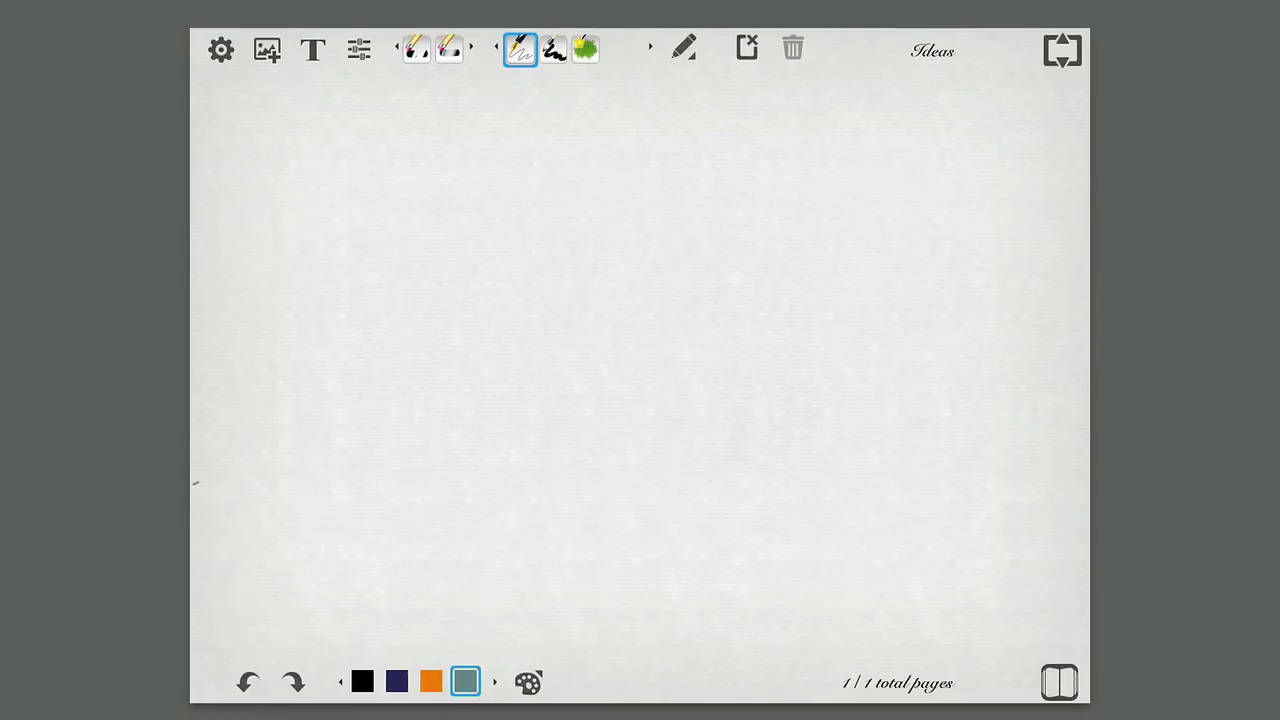
{"action": "key", "text": "Escape"}
Step: Apply the lined paper style to the Ideas page background
{"action": "left_click", "coordinate": [221, 50]}
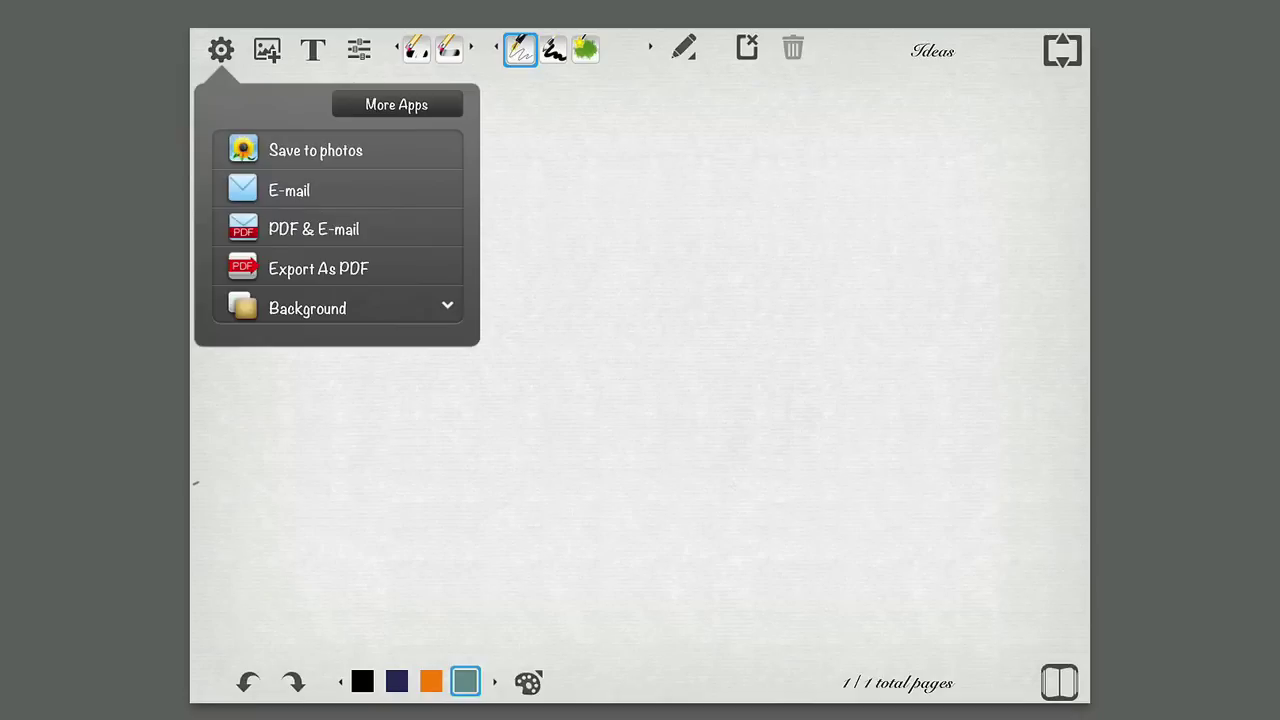
{"action": "left_click", "coordinate": [320, 308]}
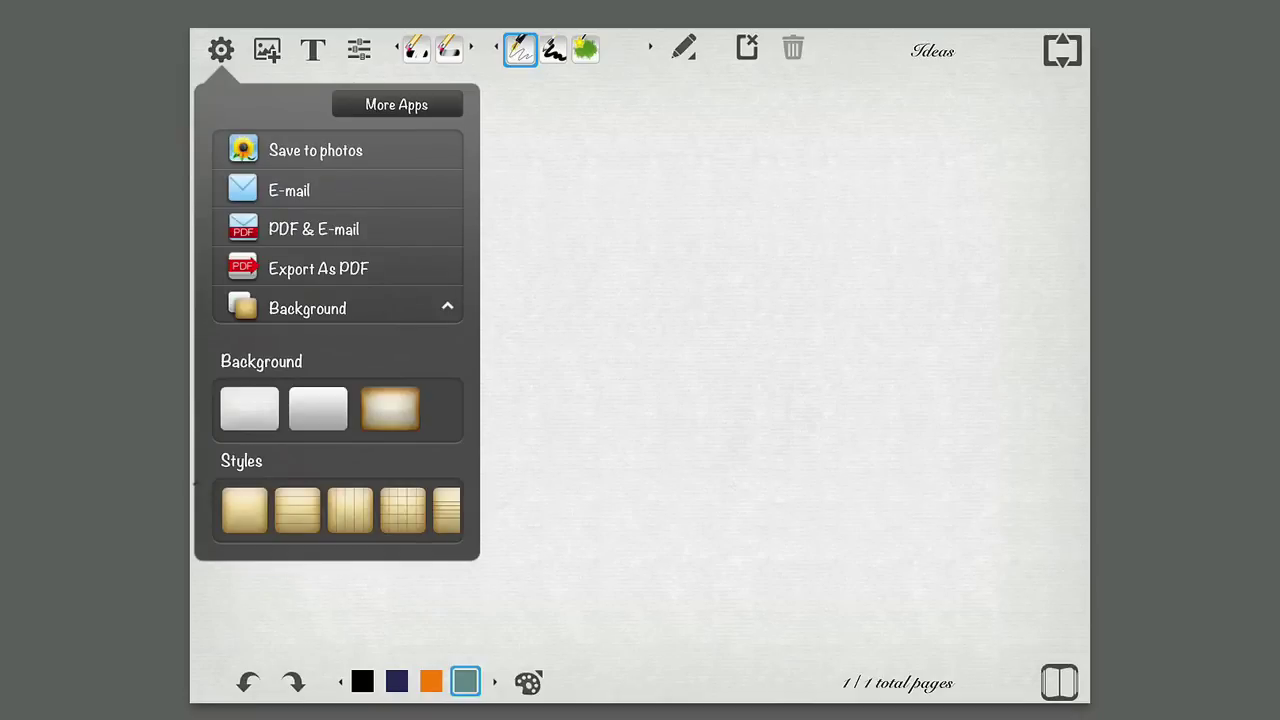
{"action": "left_click", "coordinate": [297, 510]}
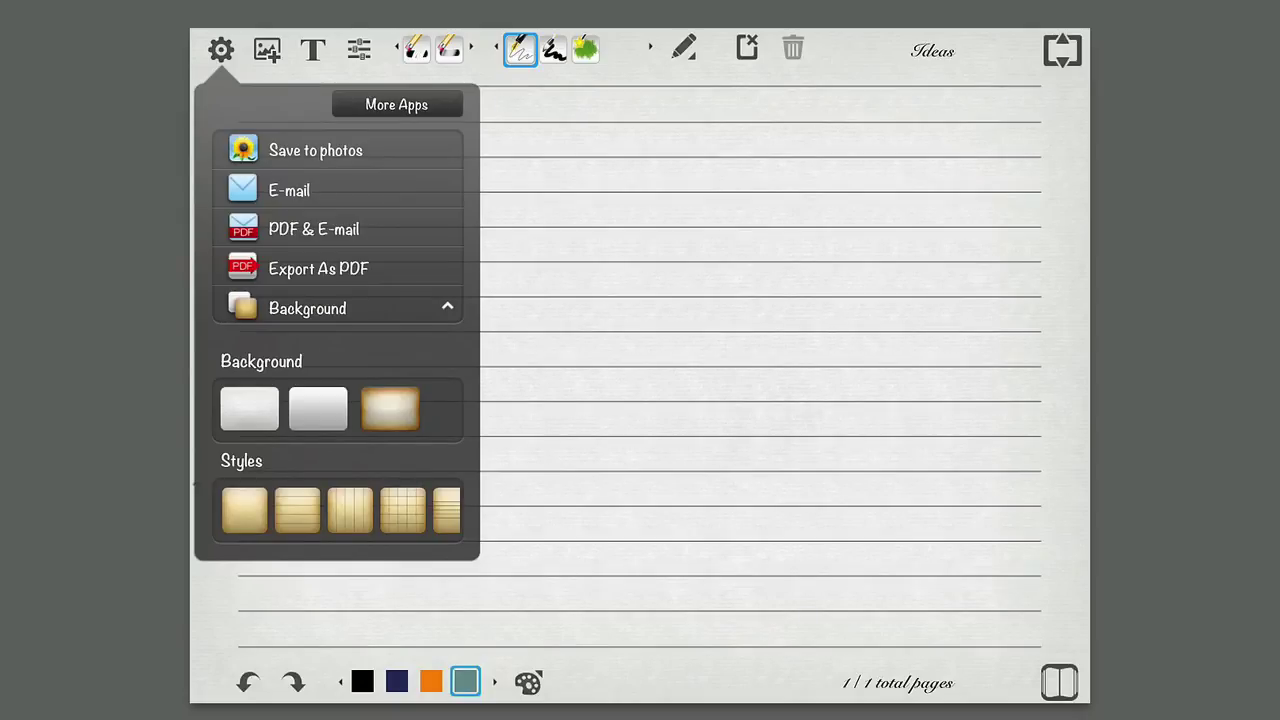
{"action": "left_click", "coordinate": [267, 49]}
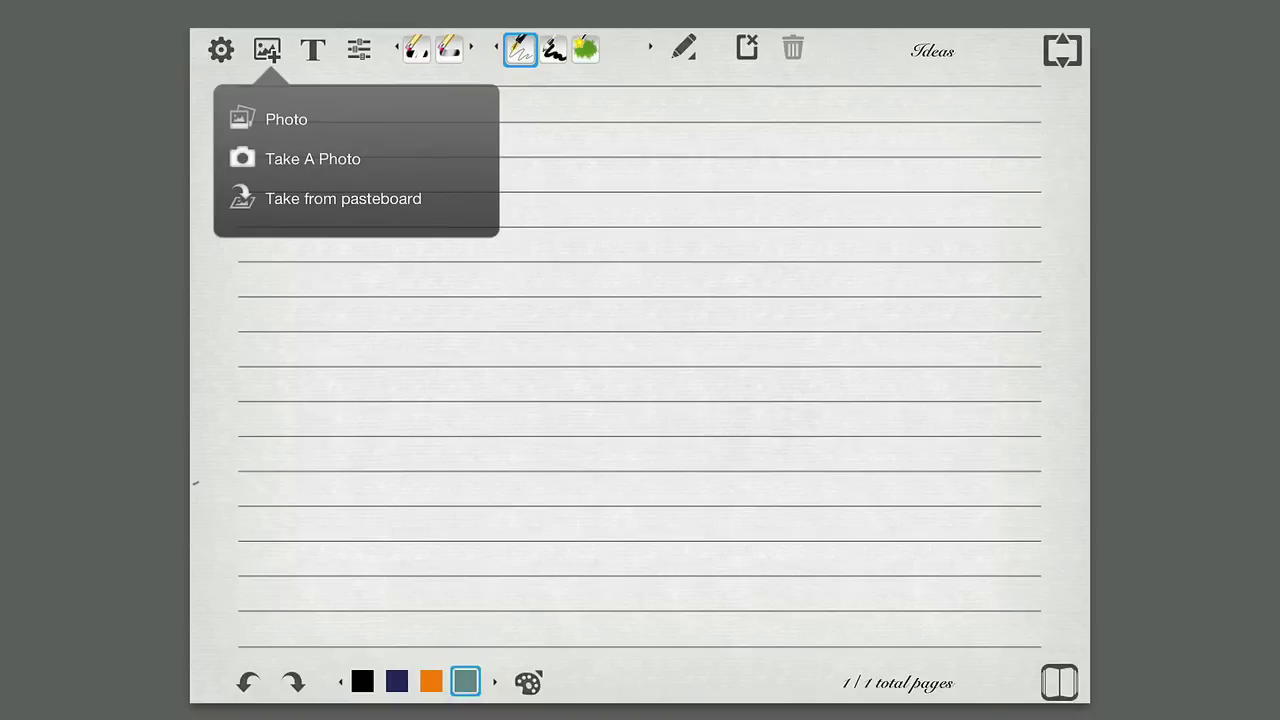
Step: Add a text box on the top line reading 'Test this is text.'
{"action": "left_click", "coordinate": [313, 49]}
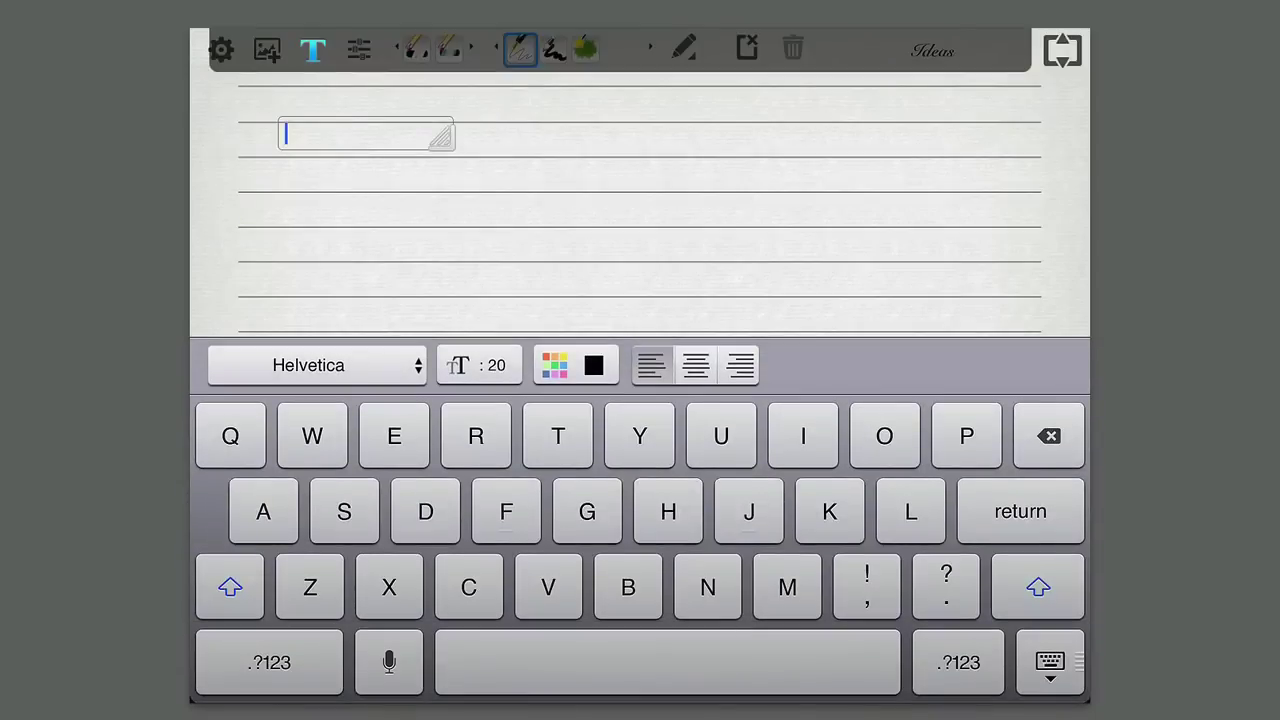
{"action": "mouse_move", "coordinate": [366, 139]}
{"action": "left_mouse_down"}
{"action": "mouse_move", "coordinate": [440, 126]}
{"action": "mouse_move", "coordinate": [333, 105]}
{"action": "left_mouse_up"}
{"action": "type", "text": "Te"}
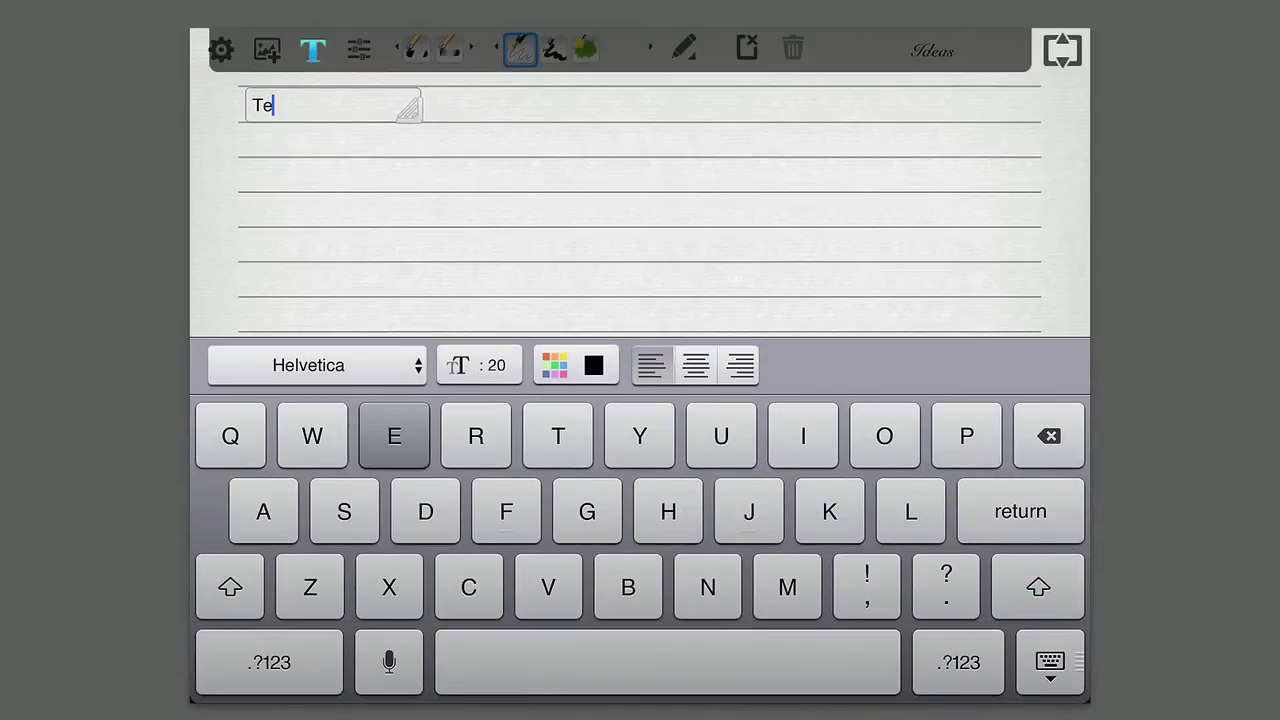
{"action": "type", "text": "st this "}
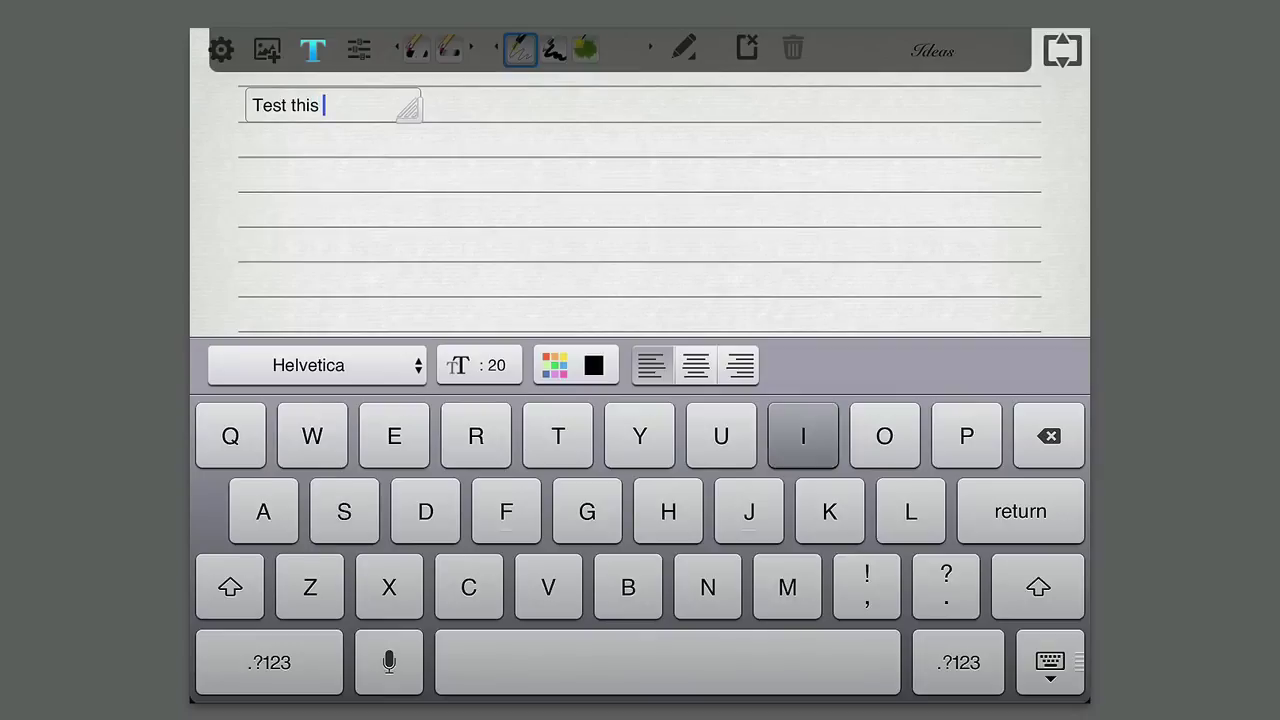
{"action": "type", "text": "is text"}
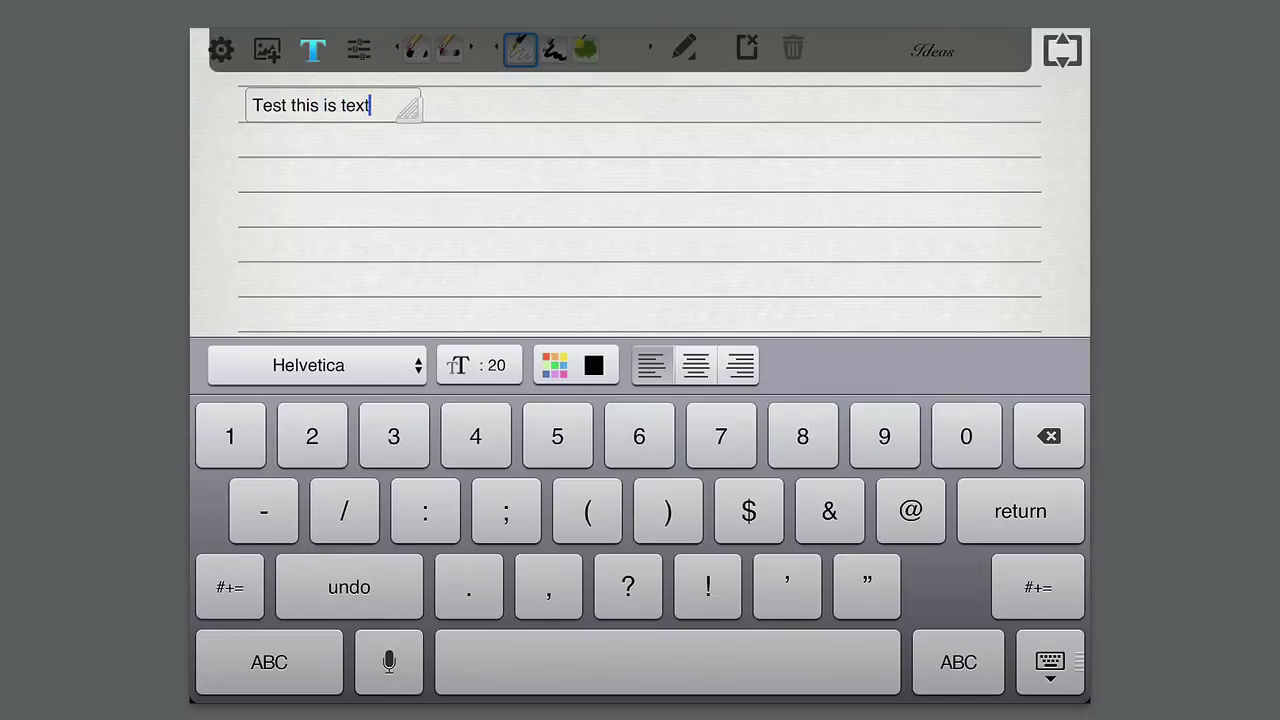
{"action": "type", "text": "."}
{"action": "left_click", "coordinate": [269, 662]}
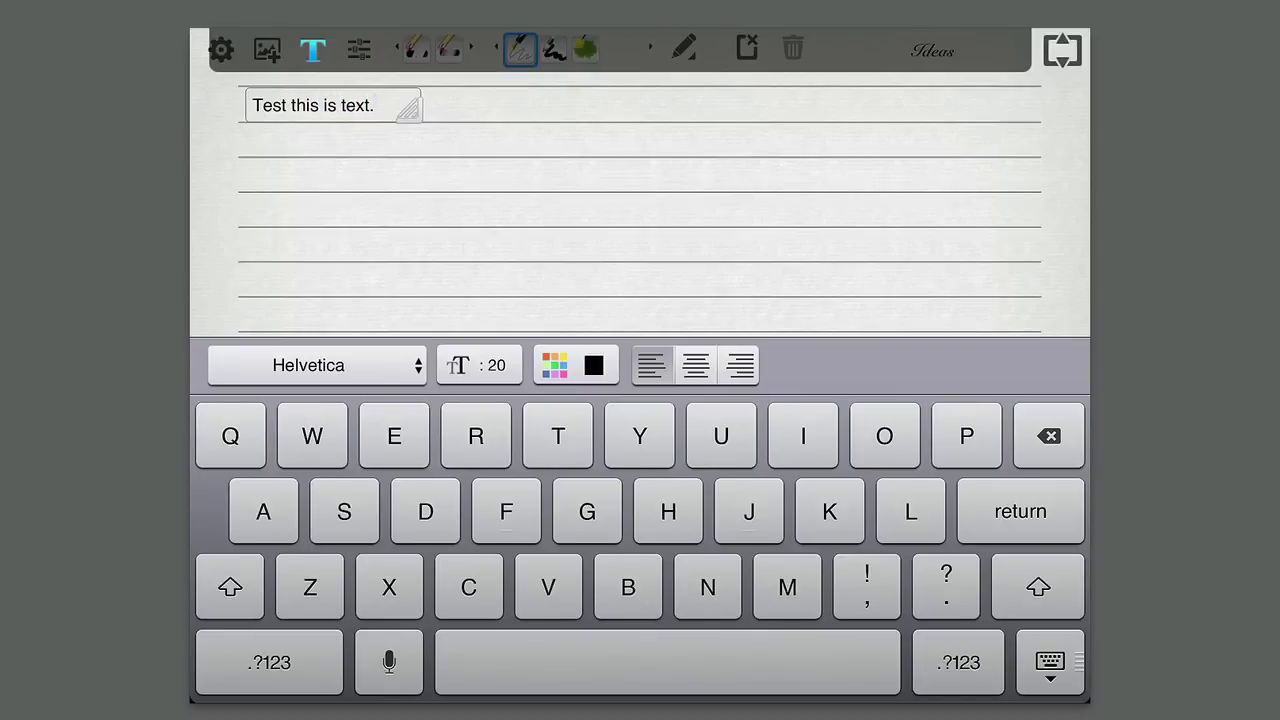
Step: Set the text to size 24, centre it, and widen its box
{"action": "left_click", "coordinate": [479, 365]}
{"action": "left_click_drag", "start_coordinate": [475, 252], "coordinate": [475, 244]}
{"action": "left_click", "coordinate": [479, 365]}
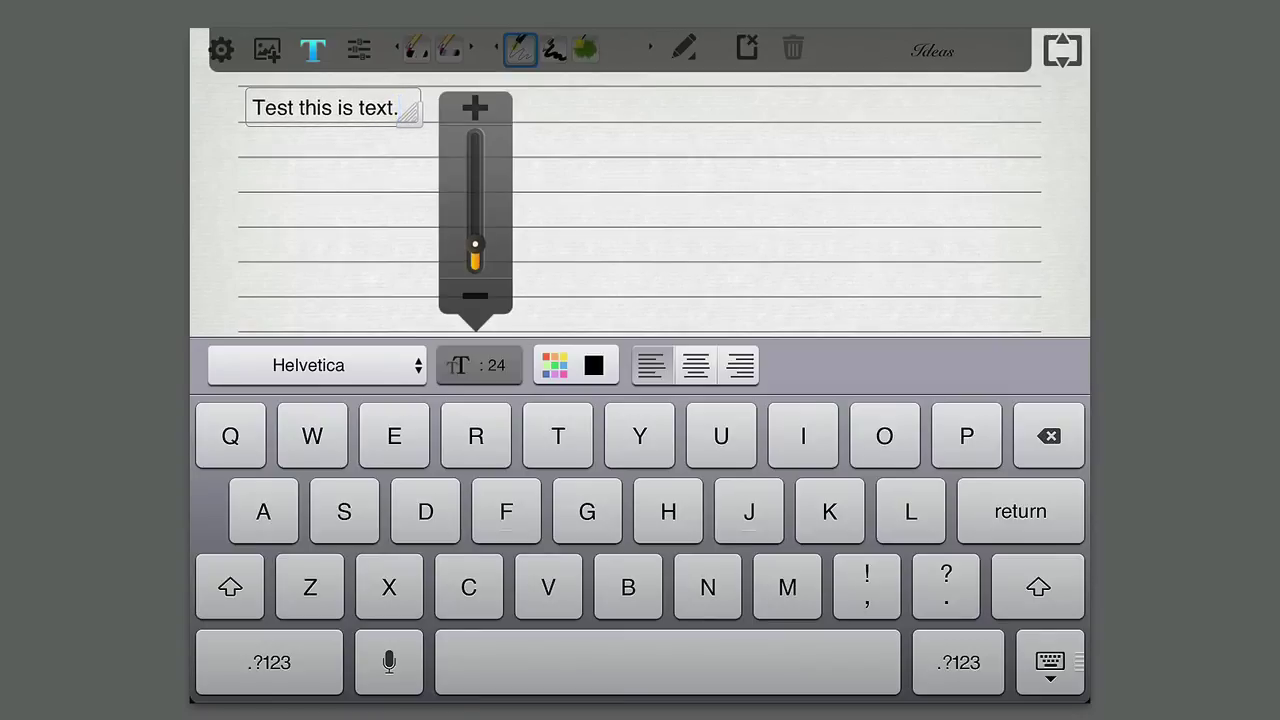
{"action": "left_click", "coordinate": [696, 365]}
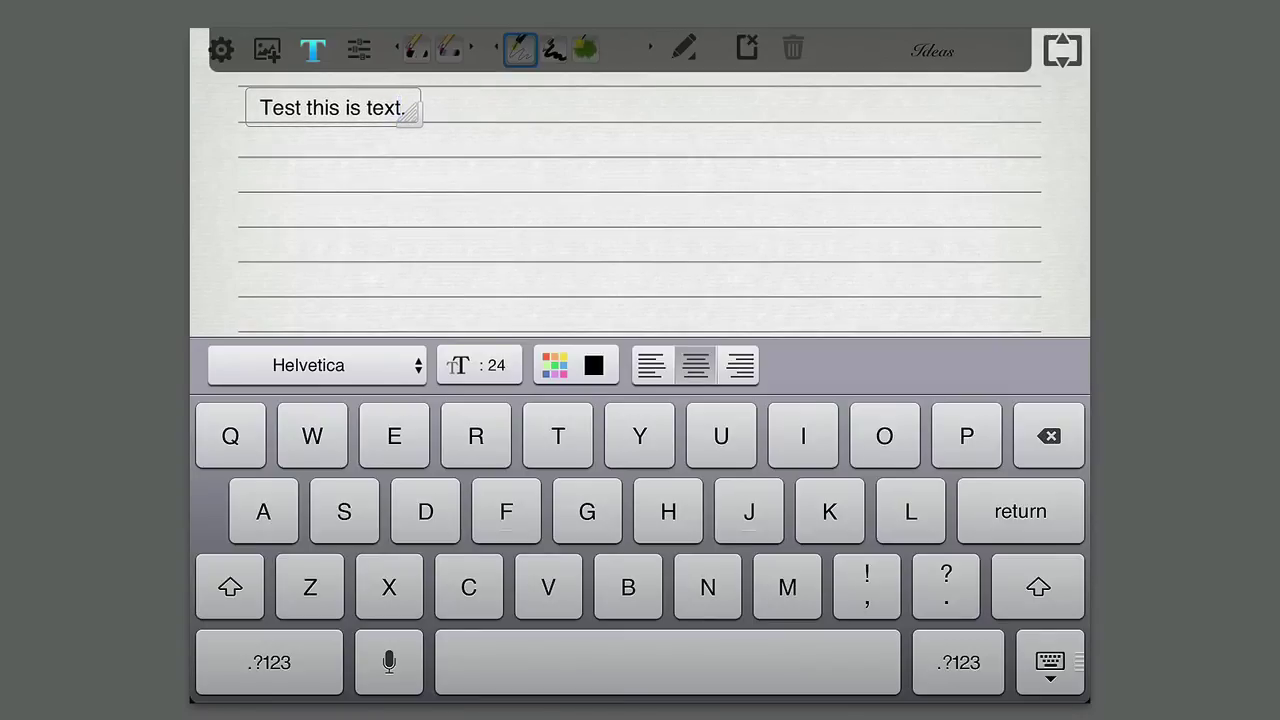
{"action": "left_click", "coordinate": [1050, 662]}
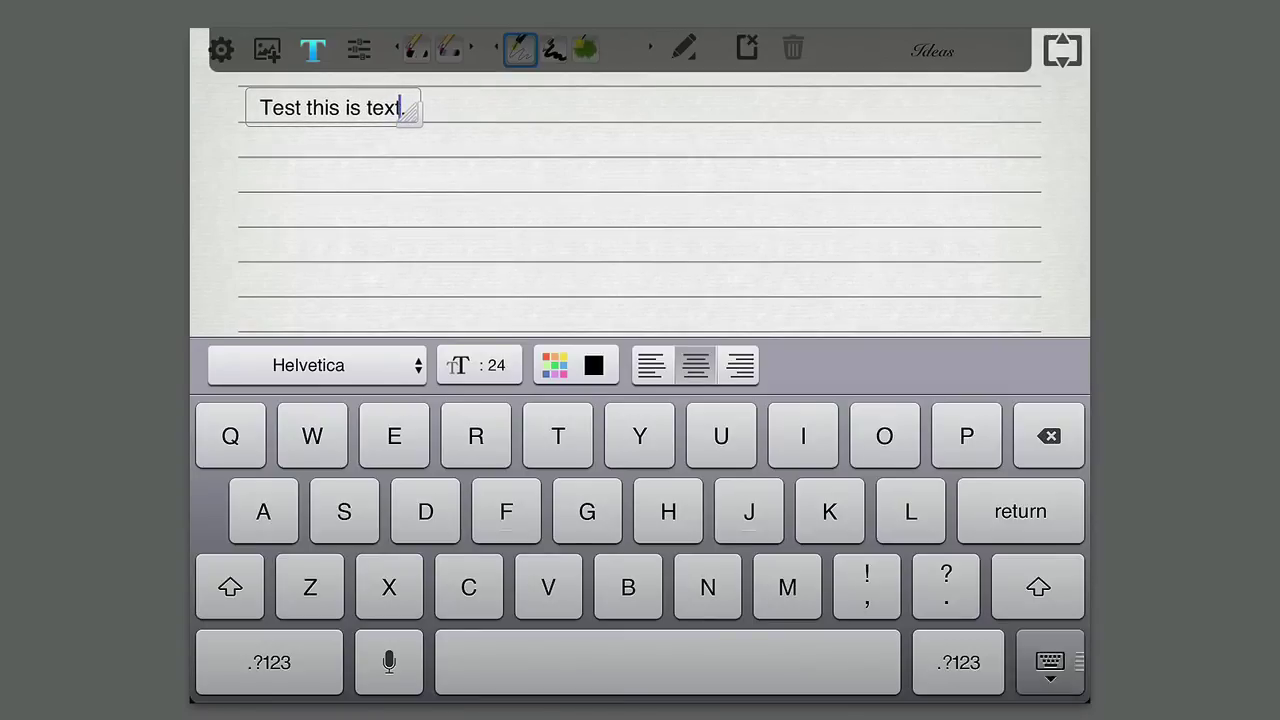
{"action": "mouse_move", "coordinate": [409, 115]}
{"action": "left_mouse_down"}
{"action": "mouse_move", "coordinate": [520, 115]}
{"action": "mouse_move", "coordinate": [506, 115]}
{"action": "left_mouse_up"}
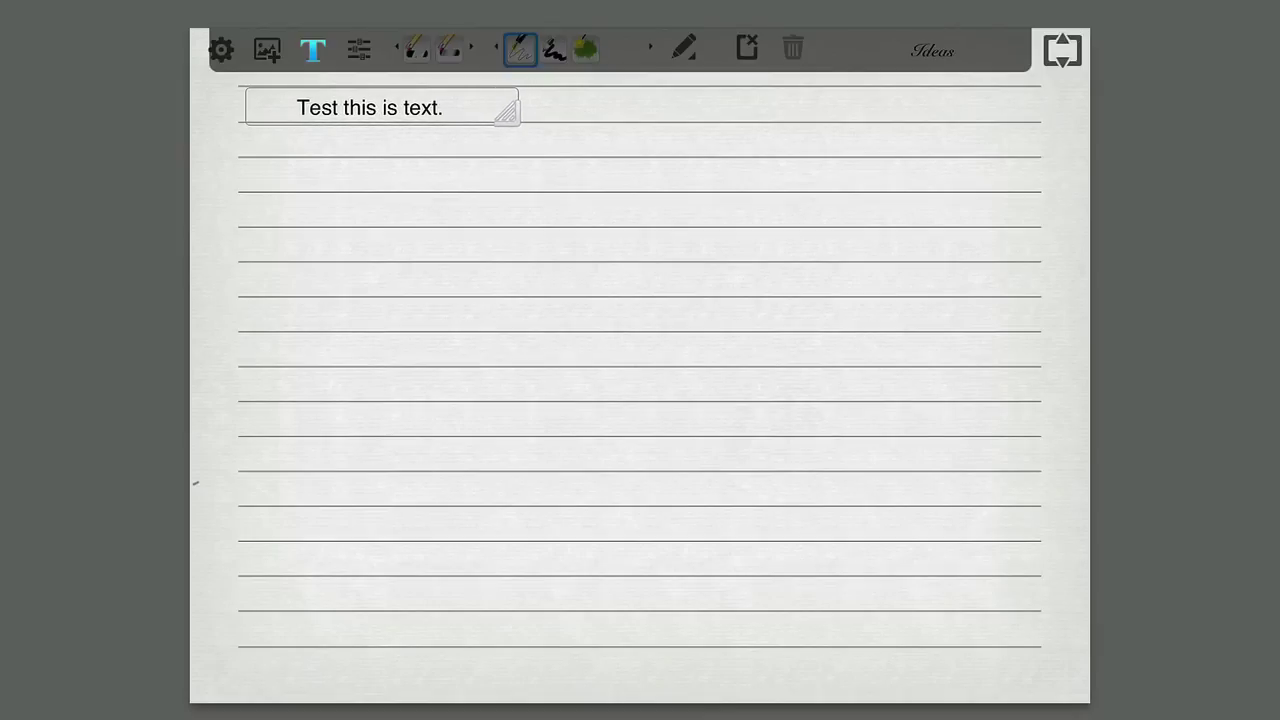
{"action": "left_click", "coordinate": [1062, 299]}
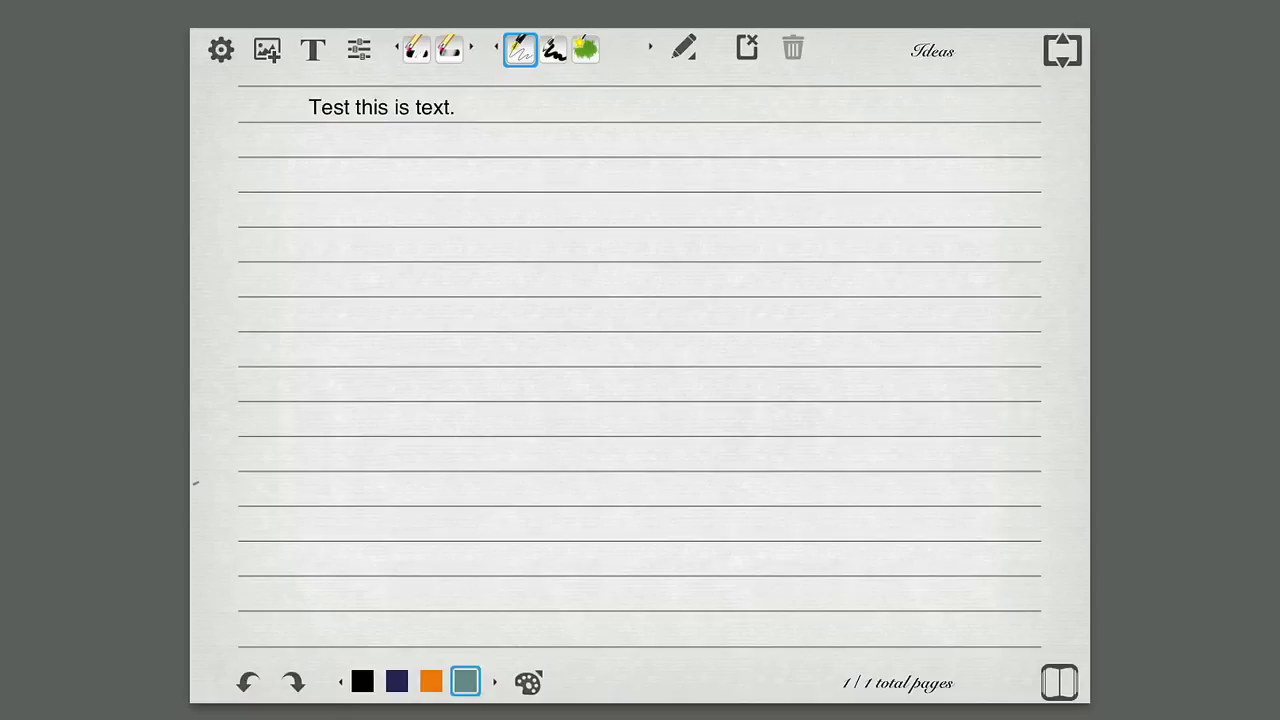
Step: Draw thin grey pen loops, an oval and a rising line on the page
{"action": "left_click", "coordinate": [359, 50]}
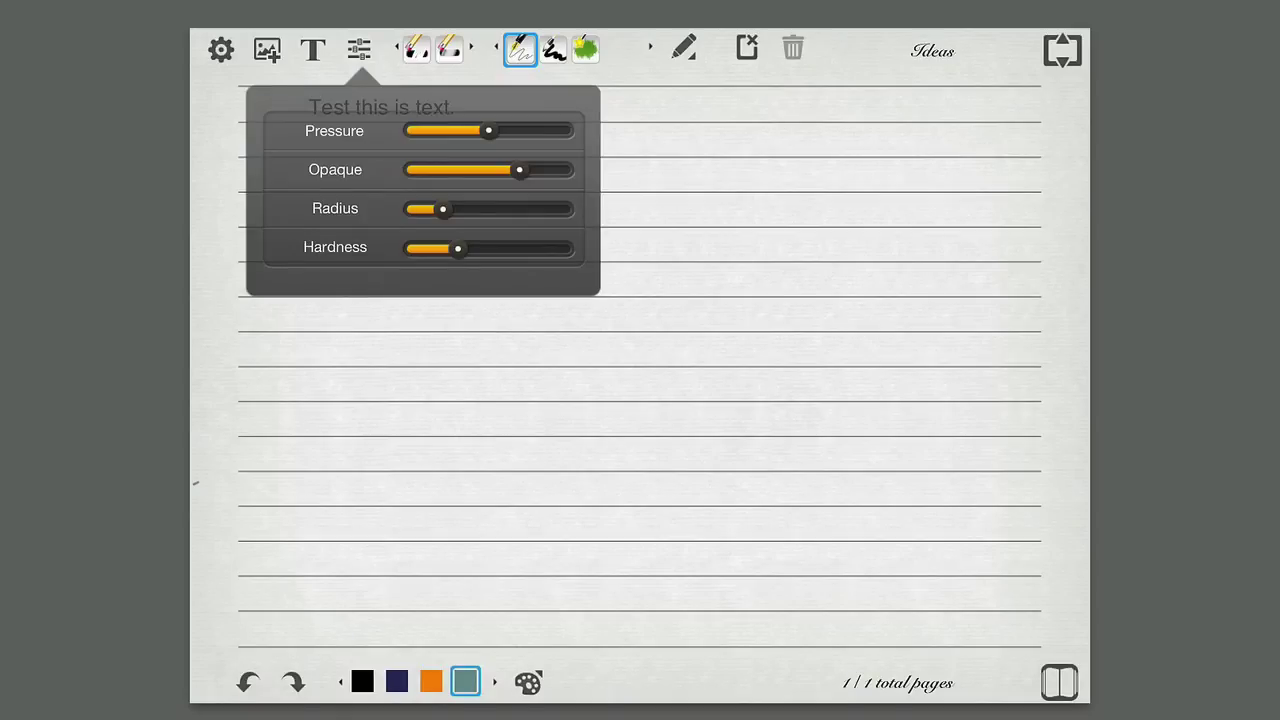
{"action": "left_click", "coordinate": [359, 50]}
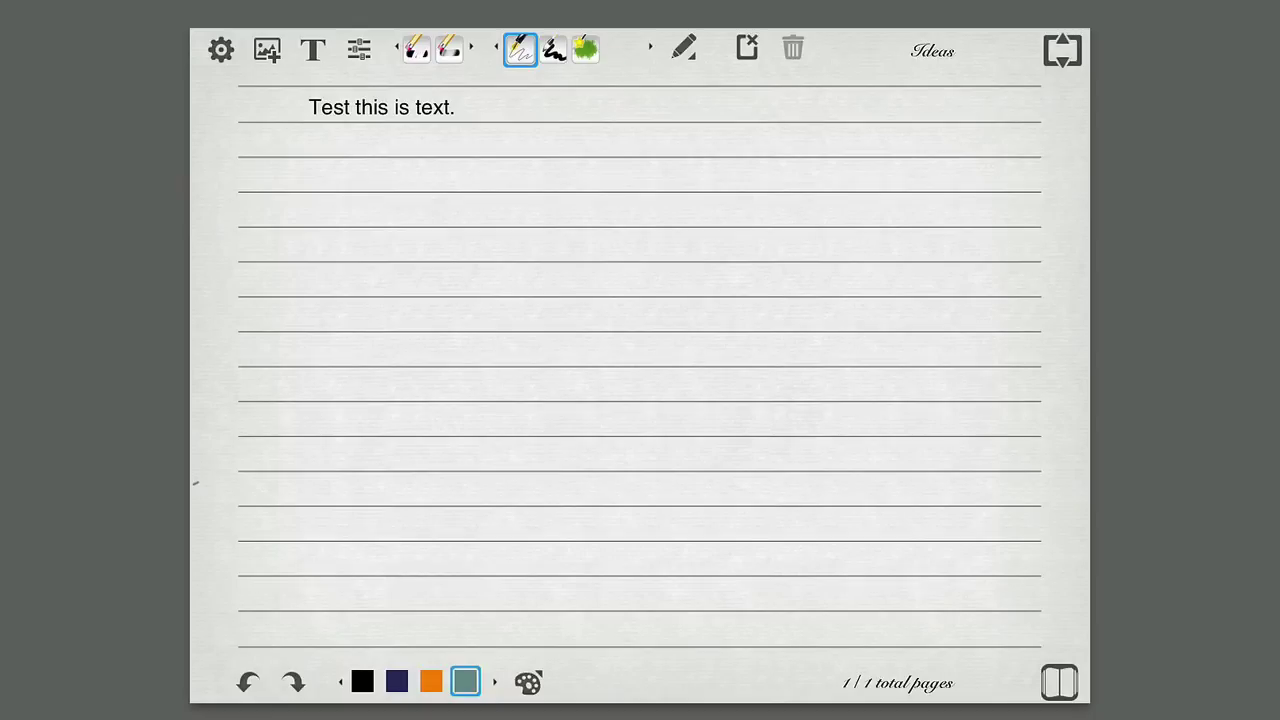
{"action": "mouse_move", "coordinate": [388, 231]}
{"action": "left_mouse_down"}
{"action": "mouse_move", "coordinate": [418, 275]}
{"action": "mouse_move", "coordinate": [957, 169]}
{"action": "left_mouse_up"}
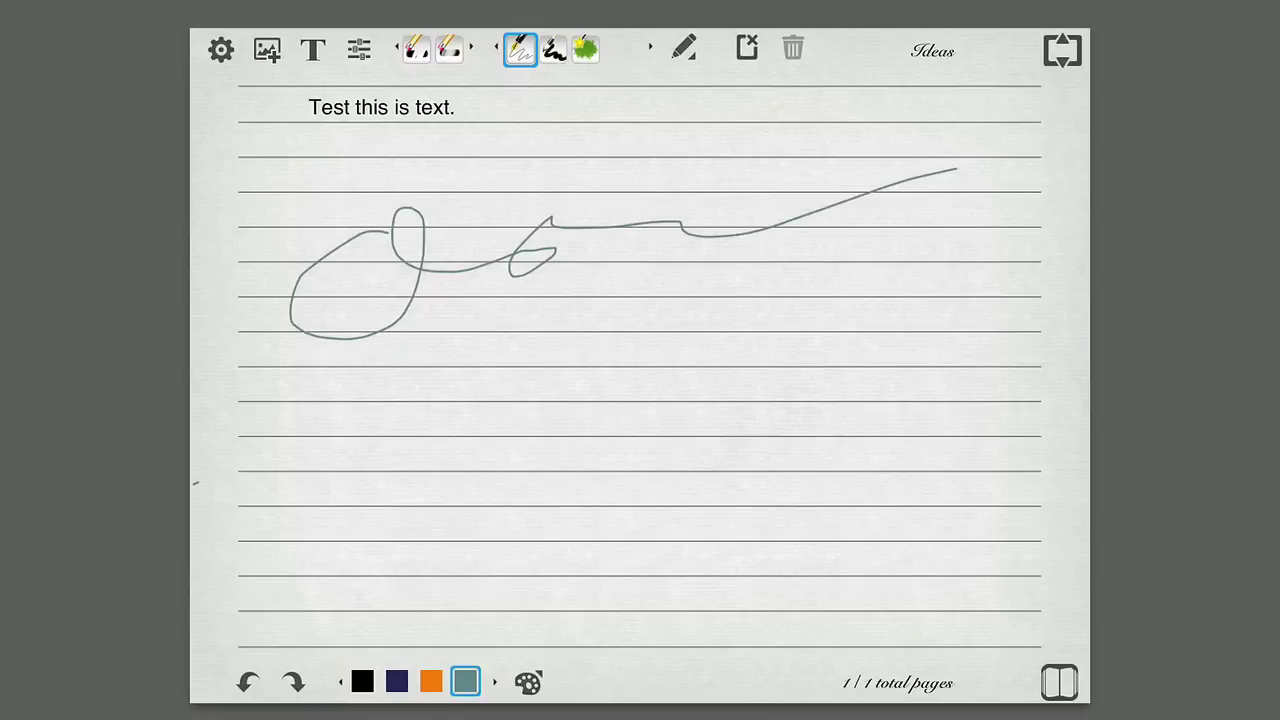
{"action": "left_click_drag", "start_coordinate": [330, 396], "coordinate": [458, 455]}
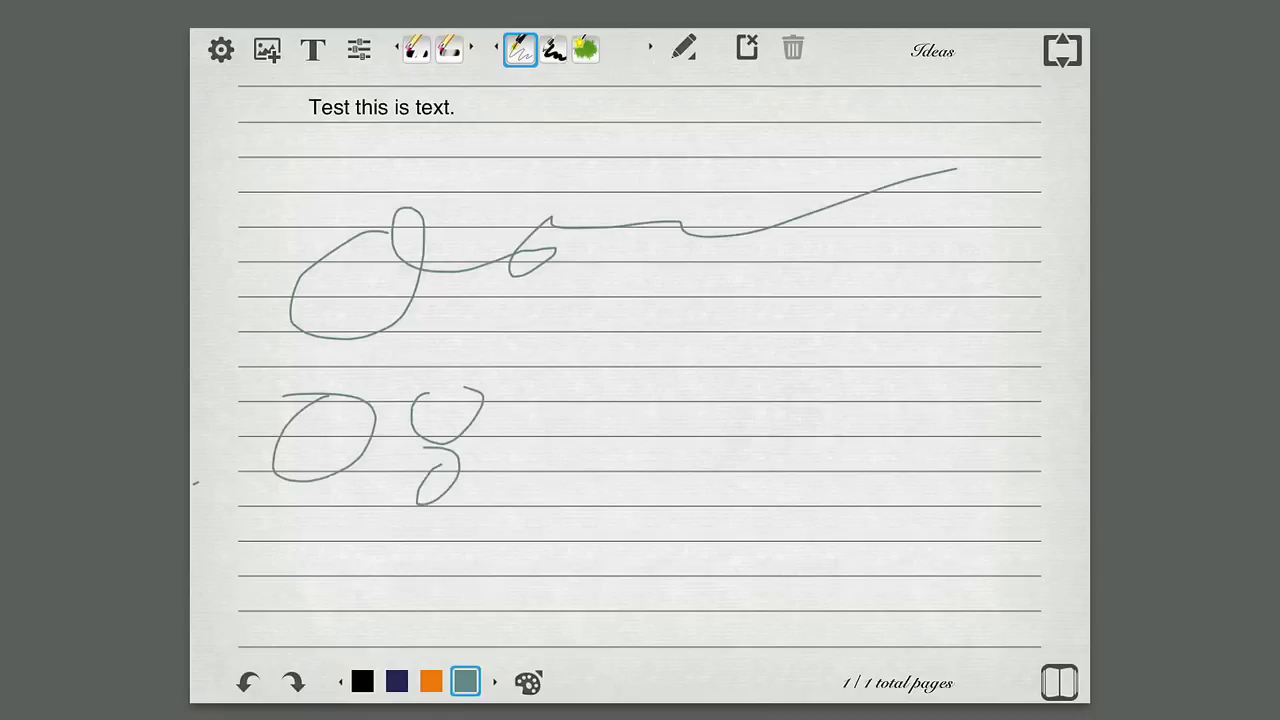
{"action": "left_click_drag", "start_coordinate": [566, 408], "coordinate": [590, 362]}
Step: Paint thick teal ink-brush scribbles across the page's right side and bottom
{"action": "left_click", "coordinate": [553, 49]}
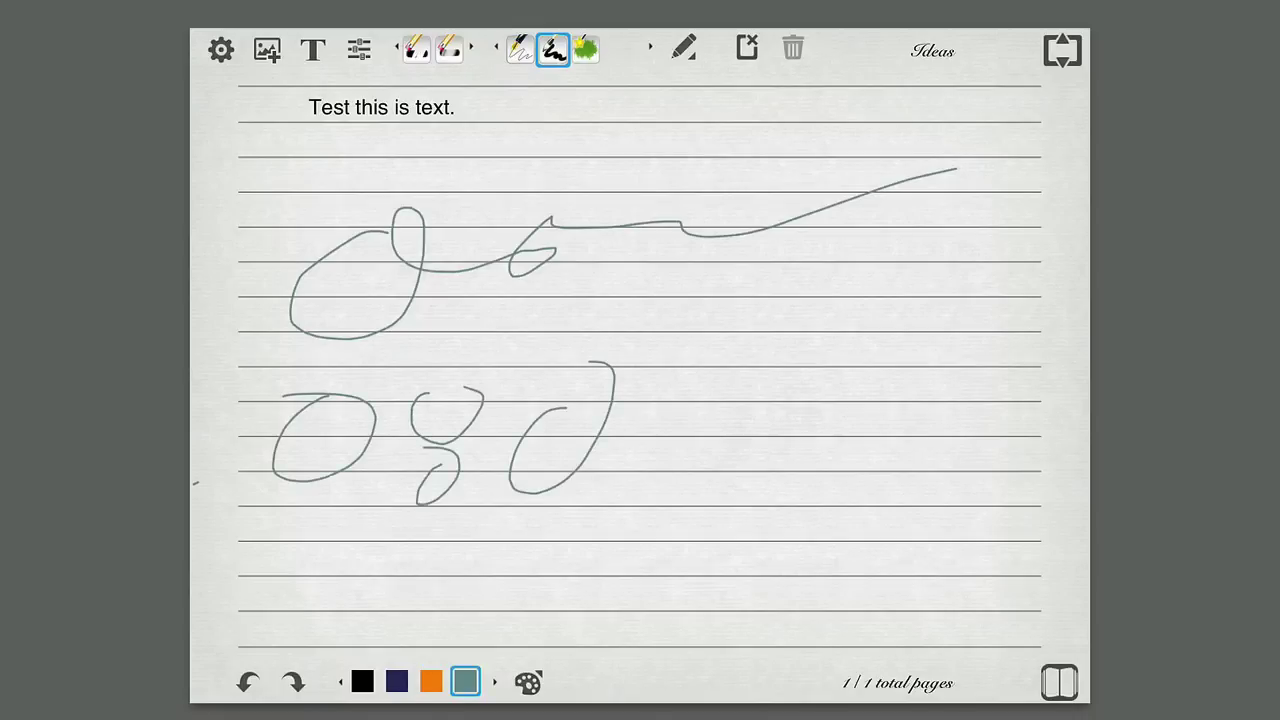
{"action": "mouse_move", "coordinate": [666, 434]}
{"action": "left_mouse_down"}
{"action": "mouse_move", "coordinate": [837, 297]}
{"action": "mouse_move", "coordinate": [903, 378]}
{"action": "mouse_move", "coordinate": [945, 360]}
{"action": "mouse_move", "coordinate": [968, 492]}
{"action": "left_mouse_up"}
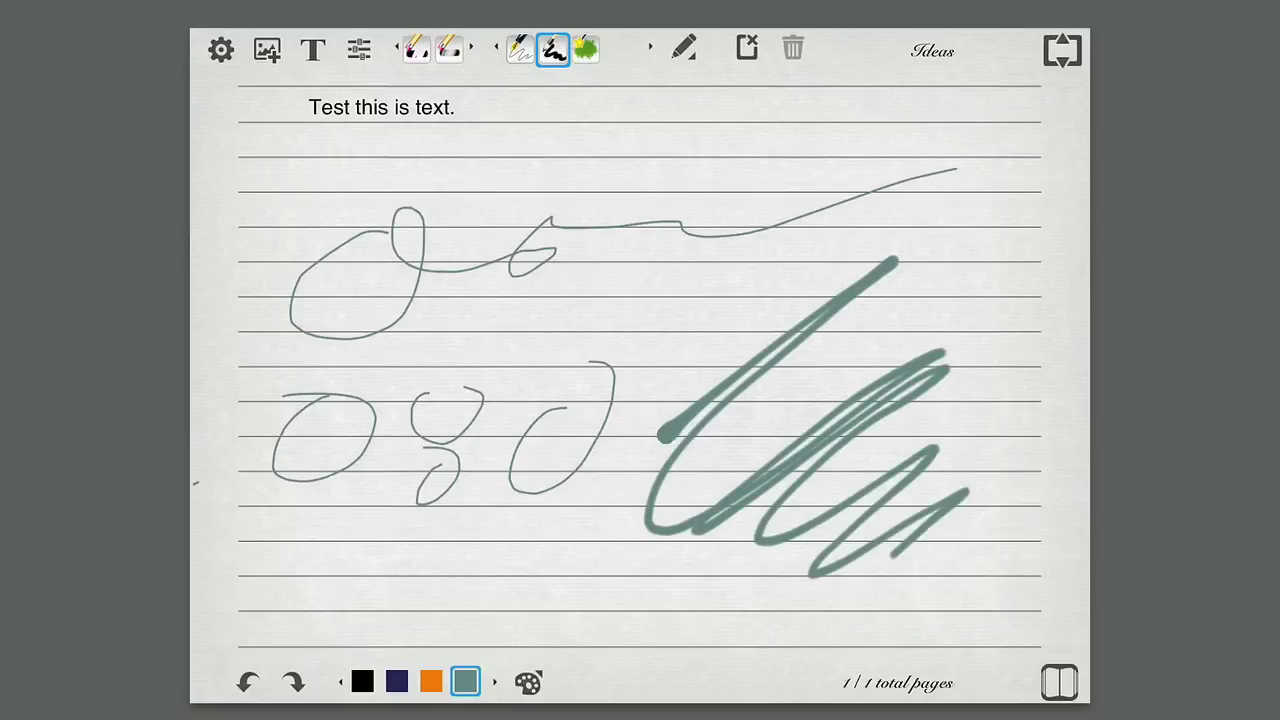
{"action": "mouse_move", "coordinate": [893, 553]}
{"action": "left_mouse_down"}
{"action": "mouse_move", "coordinate": [1010, 610]}
{"action": "mouse_move", "coordinate": [410, 615]}
{"action": "mouse_move", "coordinate": [350, 470]}
{"action": "mouse_move", "coordinate": [405, 370]}
{"action": "mouse_move", "coordinate": [566, 318]}
{"action": "mouse_move", "coordinate": [716, 242]}
{"action": "mouse_move", "coordinate": [668, 335]}
{"action": "mouse_move", "coordinate": [955, 242]}
{"action": "mouse_move", "coordinate": [1030, 340]}
{"action": "left_mouse_up"}
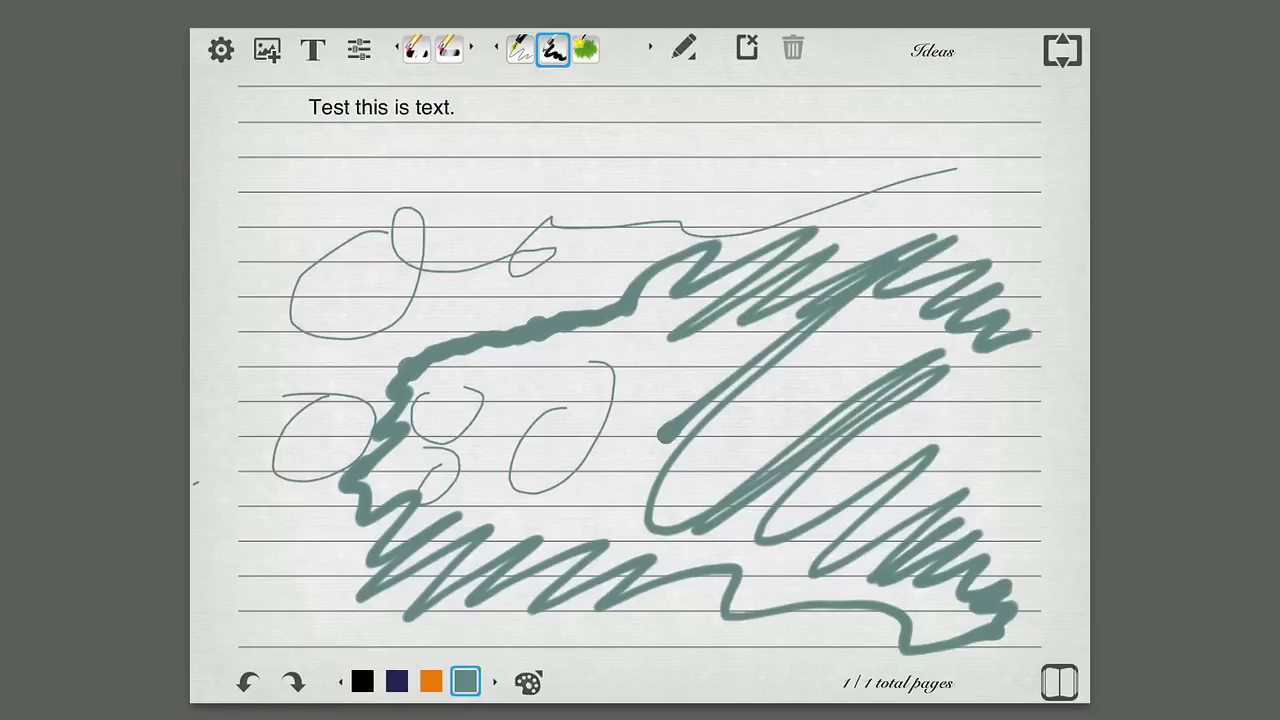
Step: Paint teal and navy grass-brush strokes, then undo the latest strokes
{"action": "left_click", "coordinate": [585, 48]}
{"action": "mouse_move", "coordinate": [650, 210]}
{"action": "left_mouse_down"}
{"action": "mouse_move", "coordinate": [900, 170]}
{"action": "mouse_move", "coordinate": [760, 210]}
{"action": "mouse_move", "coordinate": [450, 190]}
{"action": "mouse_move", "coordinate": [380, 350]}
{"action": "mouse_move", "coordinate": [600, 170]}
{"action": "mouse_move", "coordinate": [240, 260]}
{"action": "mouse_move", "coordinate": [280, 400]}
{"action": "mouse_move", "coordinate": [320, 470]}
{"action": "left_mouse_up"}
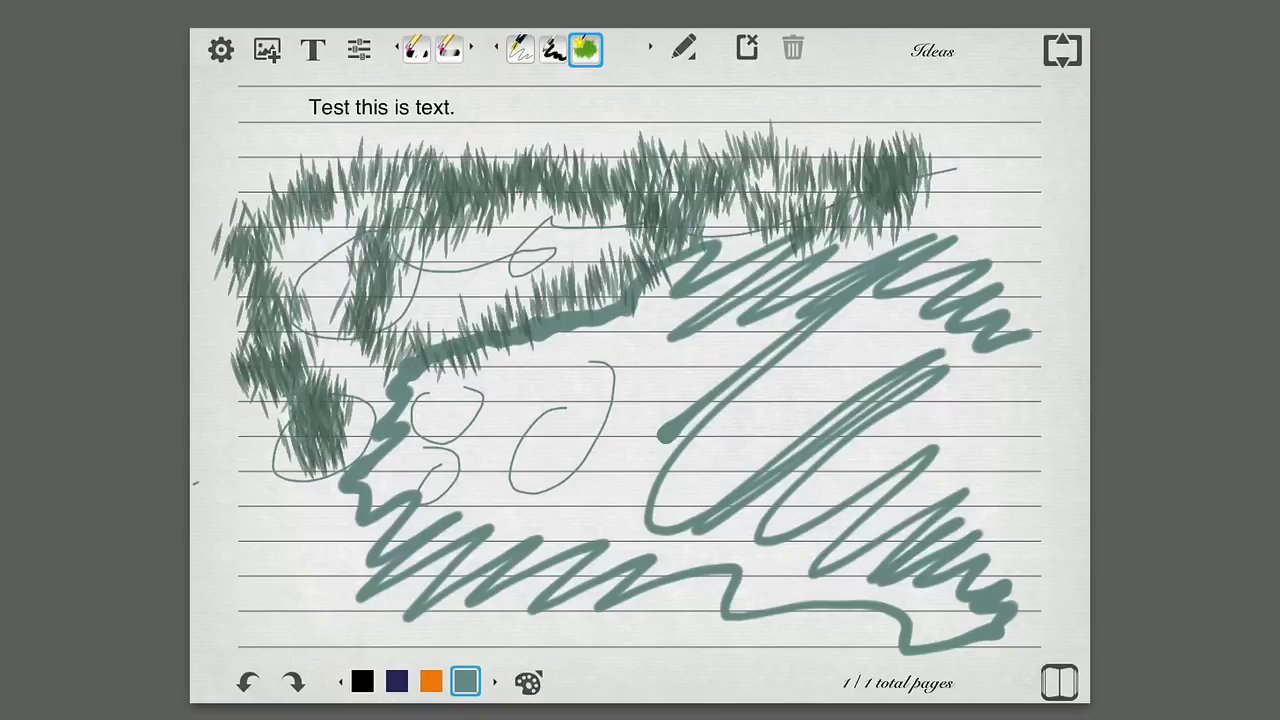
{"action": "left_click", "coordinate": [396, 681]}
{"action": "mouse_move", "coordinate": [250, 600]}
{"action": "left_mouse_down"}
{"action": "mouse_move", "coordinate": [400, 490]}
{"action": "mouse_move", "coordinate": [480, 410]}
{"action": "mouse_move", "coordinate": [420, 430]}
{"action": "left_mouse_up"}
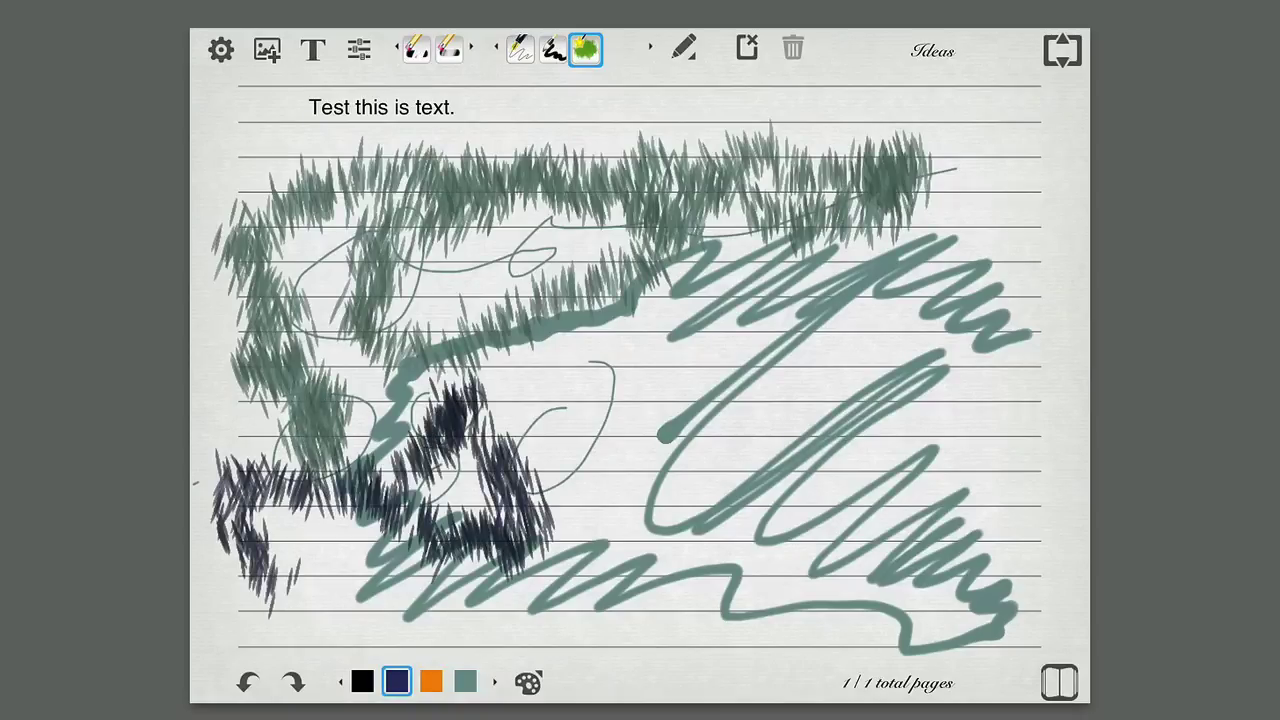
{"action": "left_click", "coordinate": [528, 682]}
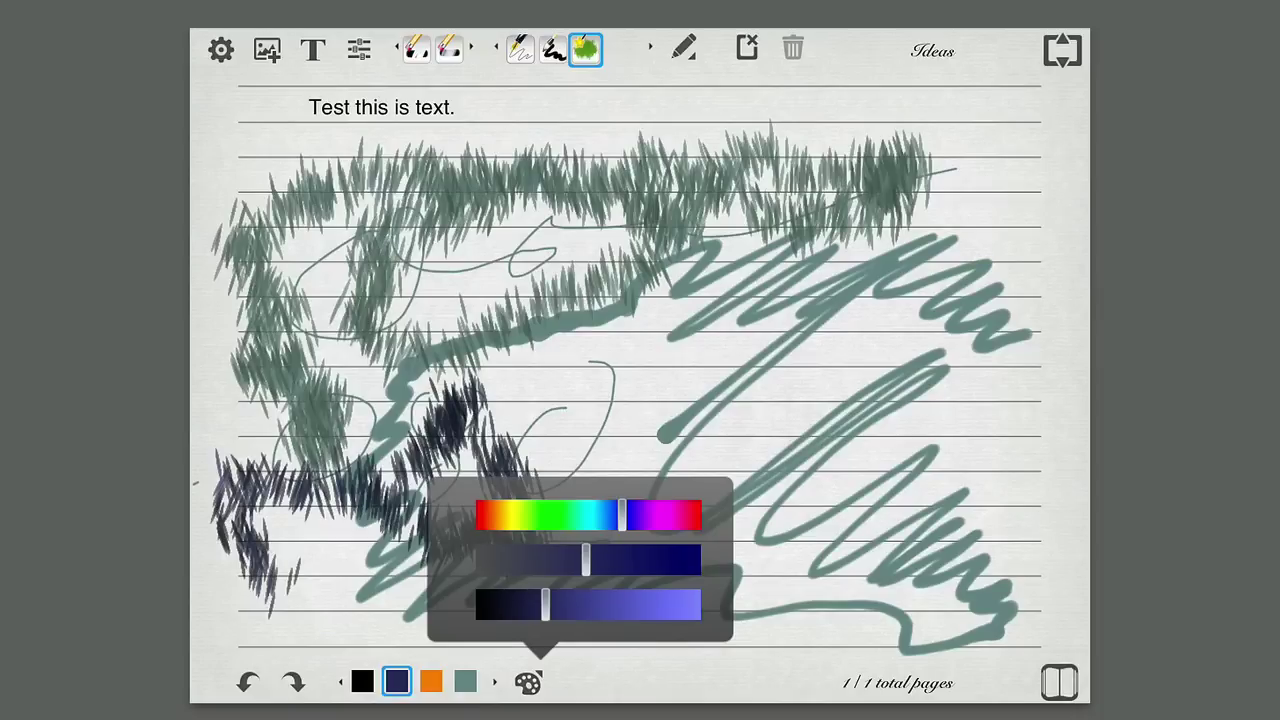
{"action": "left_click", "coordinate": [248, 682]}
Step: Undo the remaining pen strokes until only 'Test this is text.' remains
{"action": "left_click", "coordinate": [248, 682]}
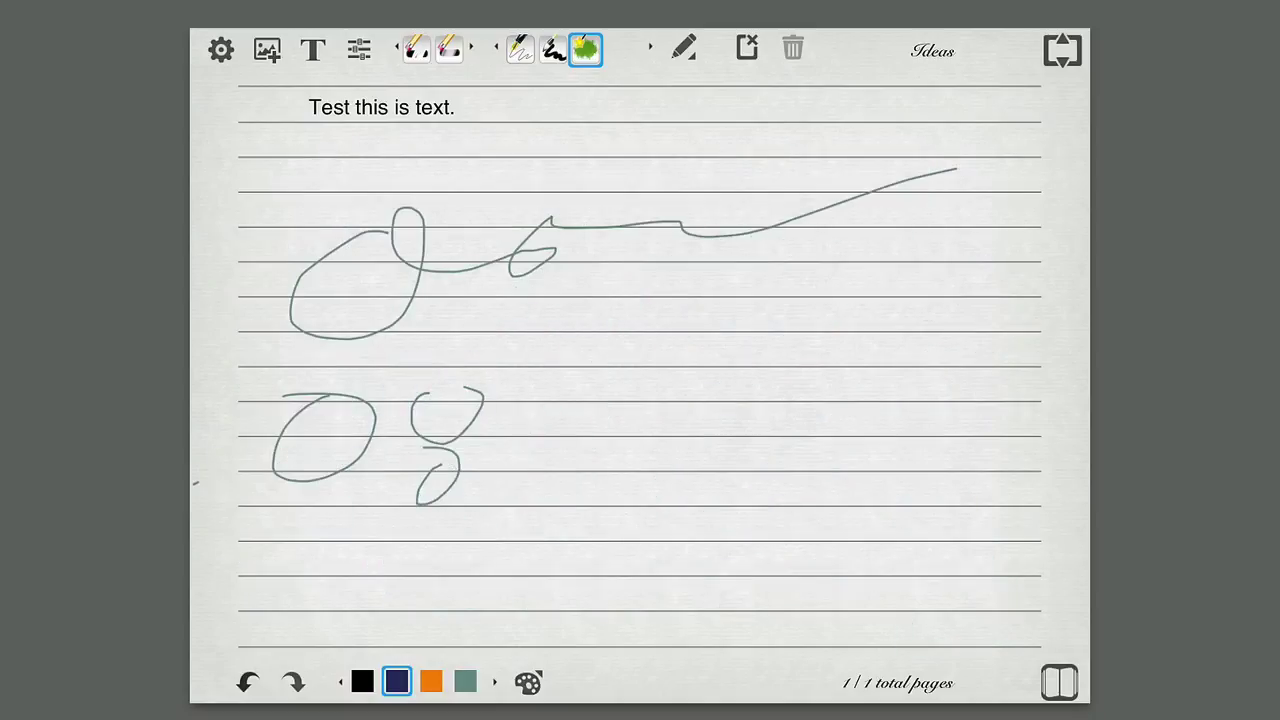
{"action": "left_click", "coordinate": [248, 682]}
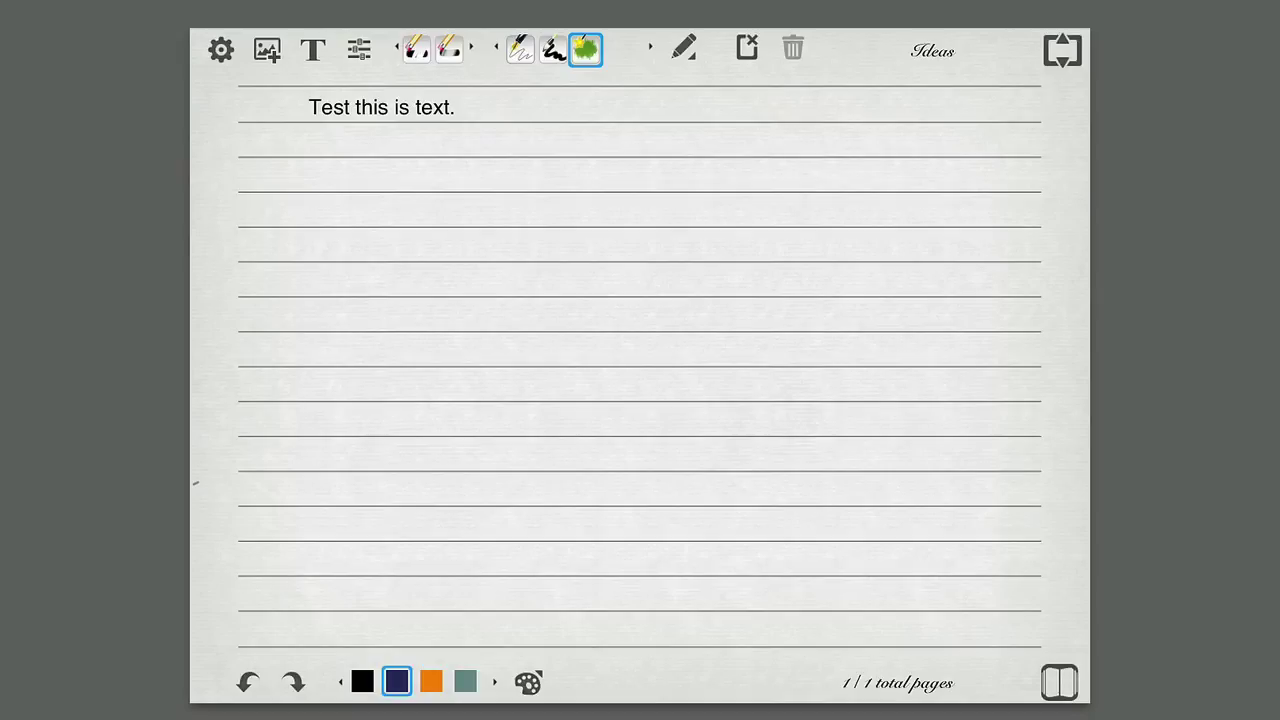
{"action": "left_click", "coordinate": [684, 47]}
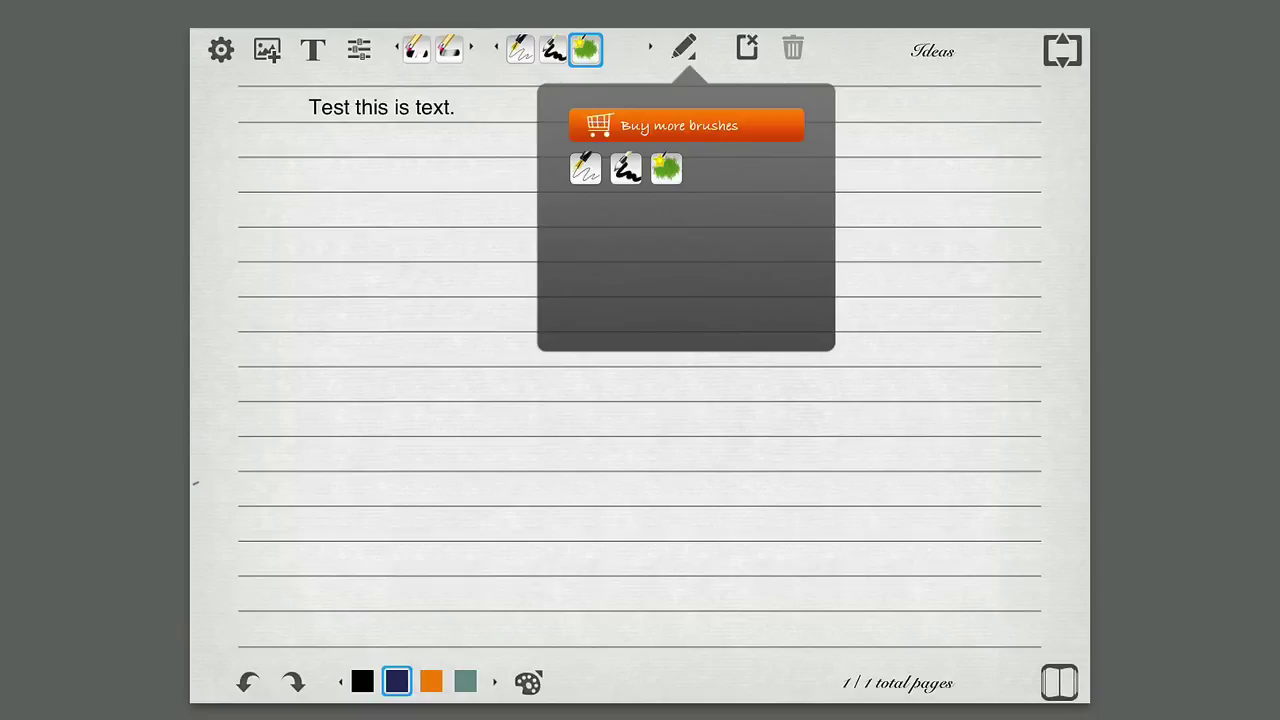
Step: Cancel clearing the Ideas page and create a new book from the page overview
{"action": "left_click", "coordinate": [684, 48]}
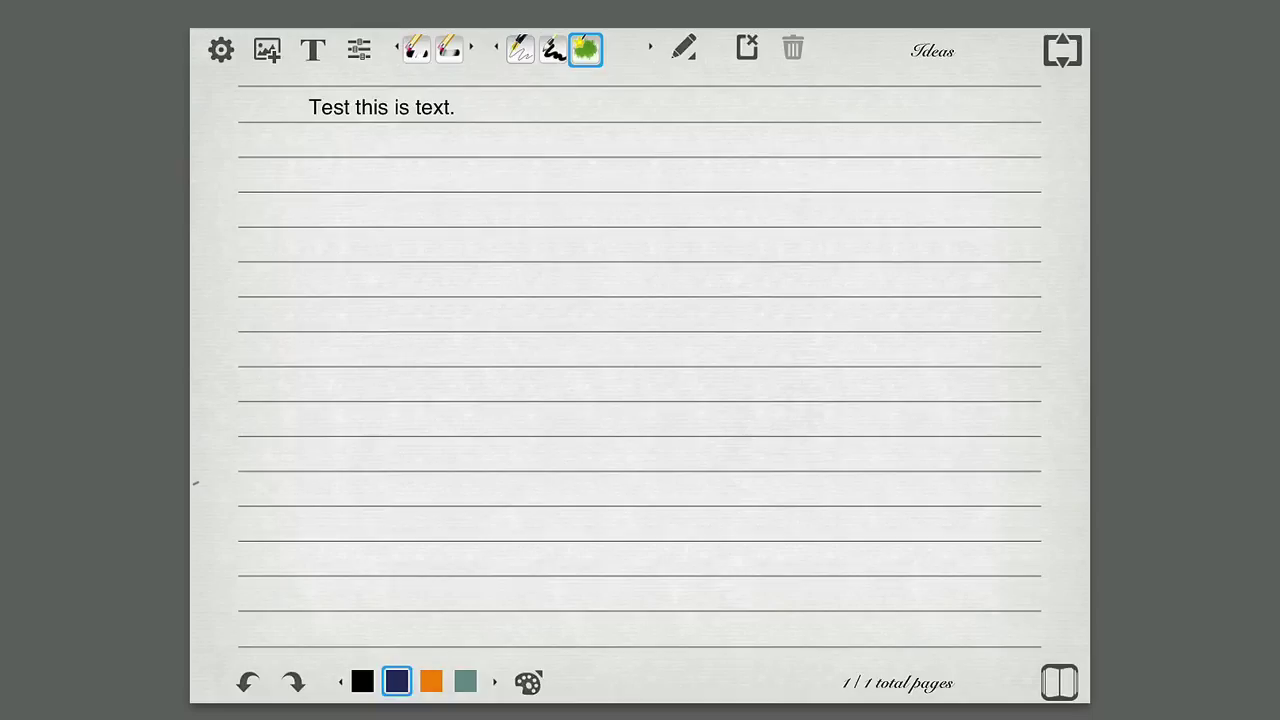
{"action": "left_click", "coordinate": [747, 47]}
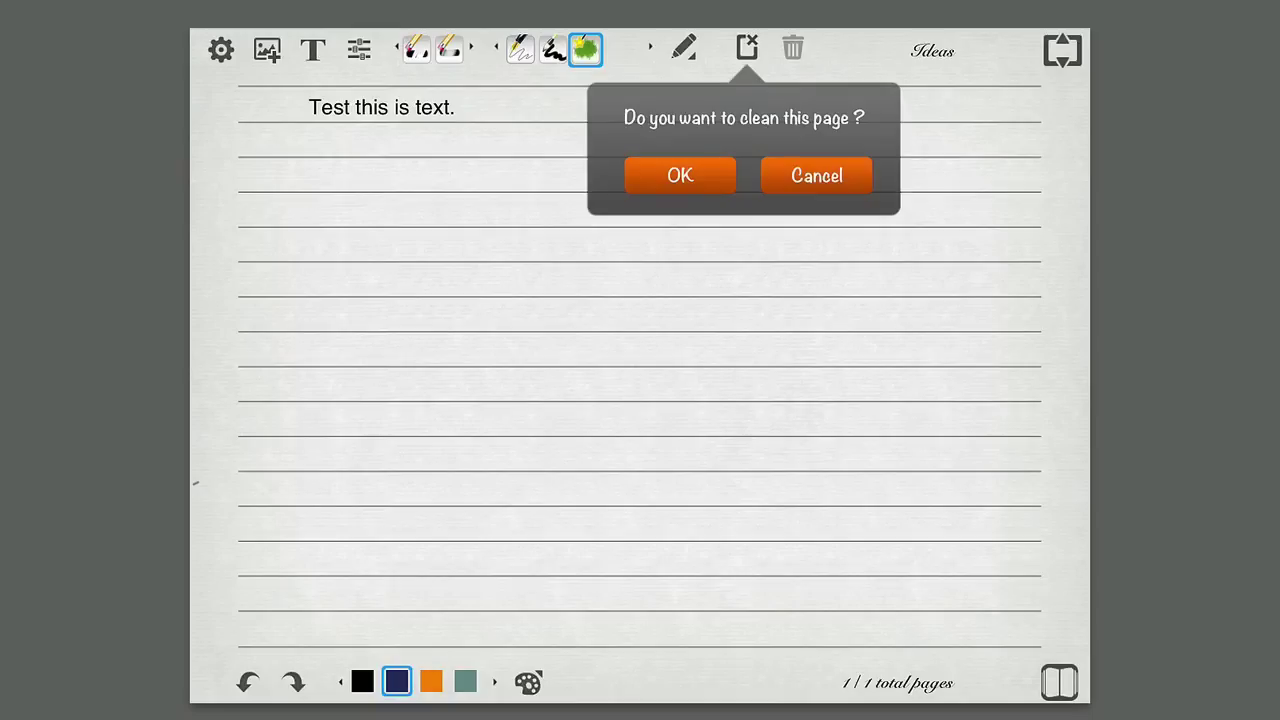
{"action": "left_click", "coordinate": [816, 175]}
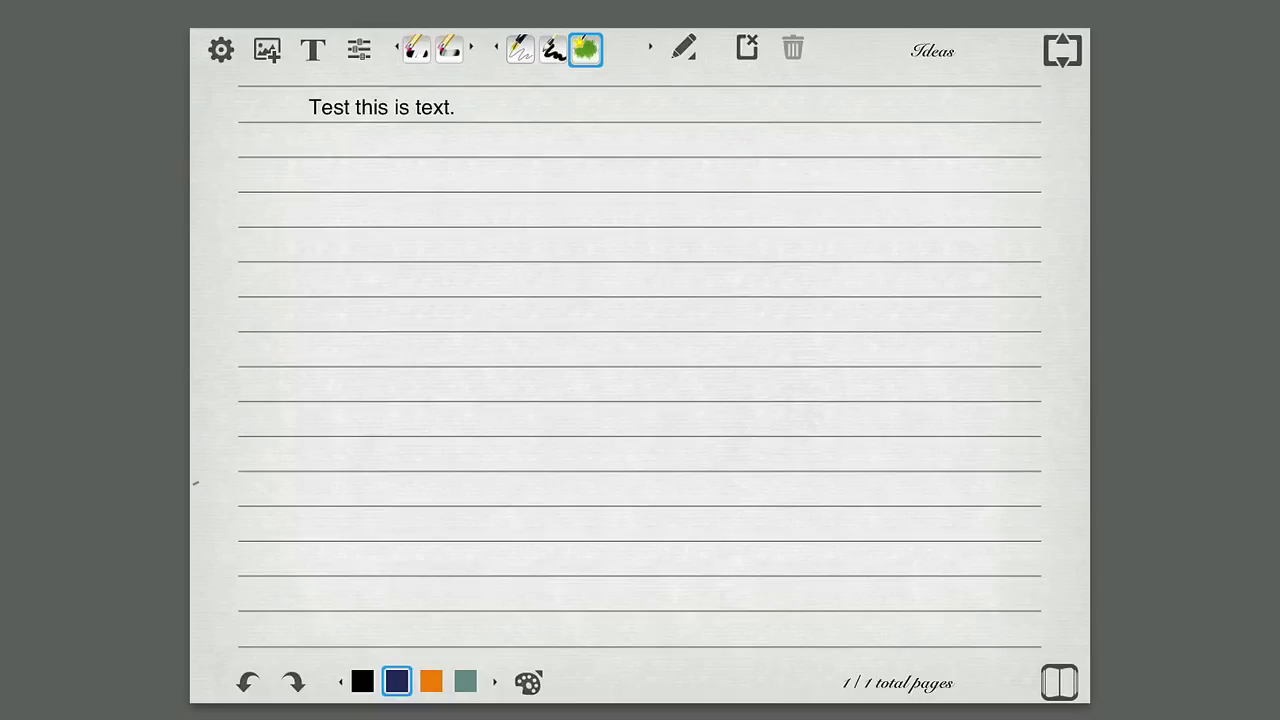
{"action": "left_click", "coordinate": [1059, 682]}
{"action": "left_click", "coordinate": [1059, 682]}
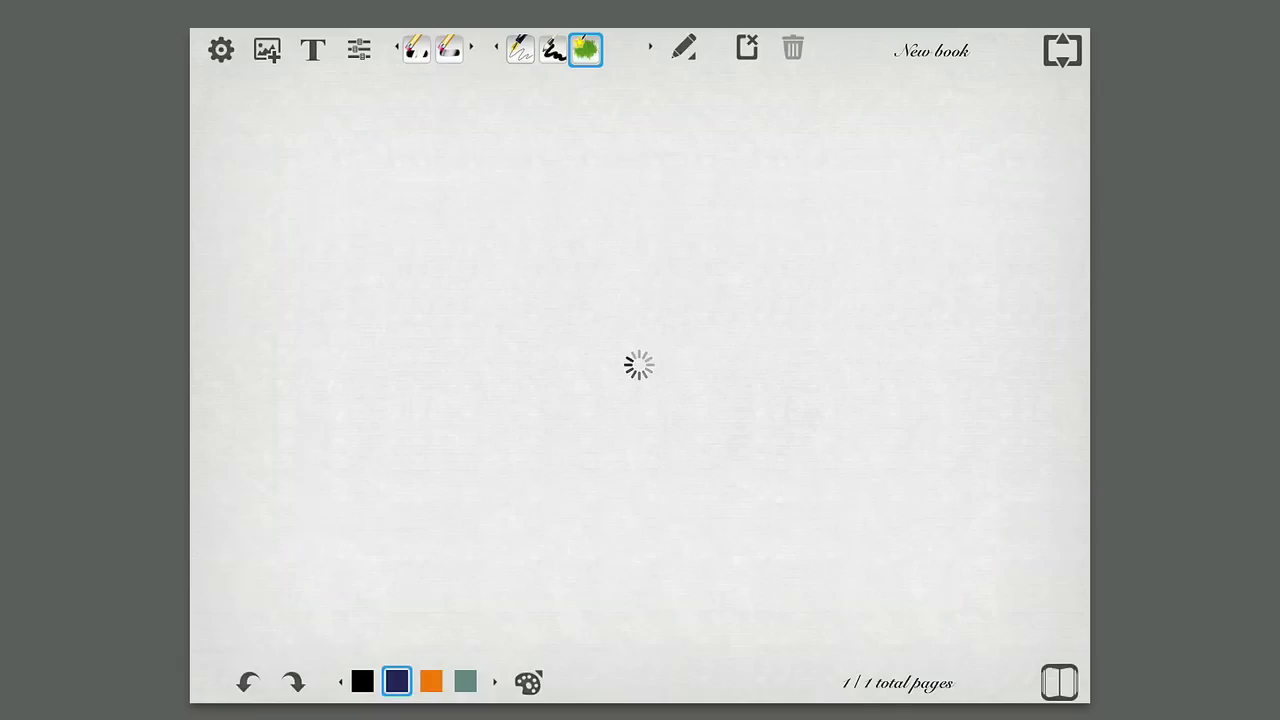
Step: Apply the phone-mockup style with ruled lines to the New book page
{"action": "left_click", "coordinate": [220, 50]}
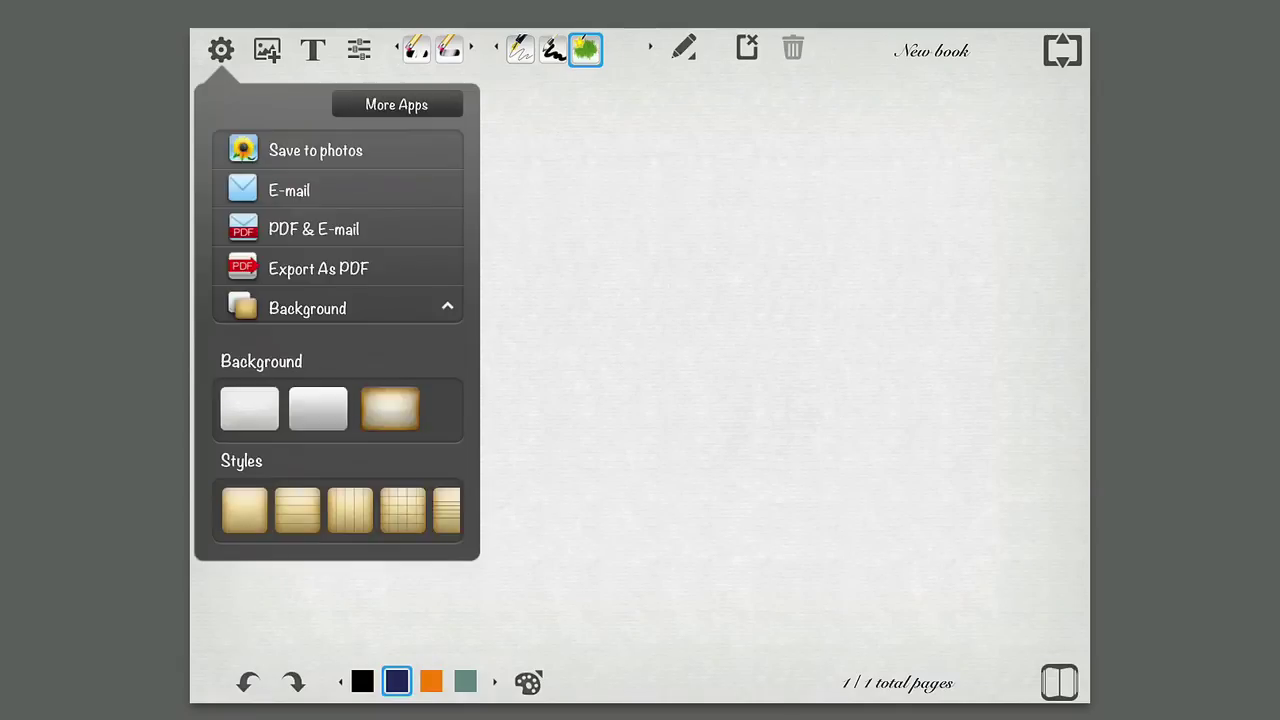
{"action": "scroll", "coordinate": [340, 510], "scroll_direction": "right", "scroll_amount": 5}
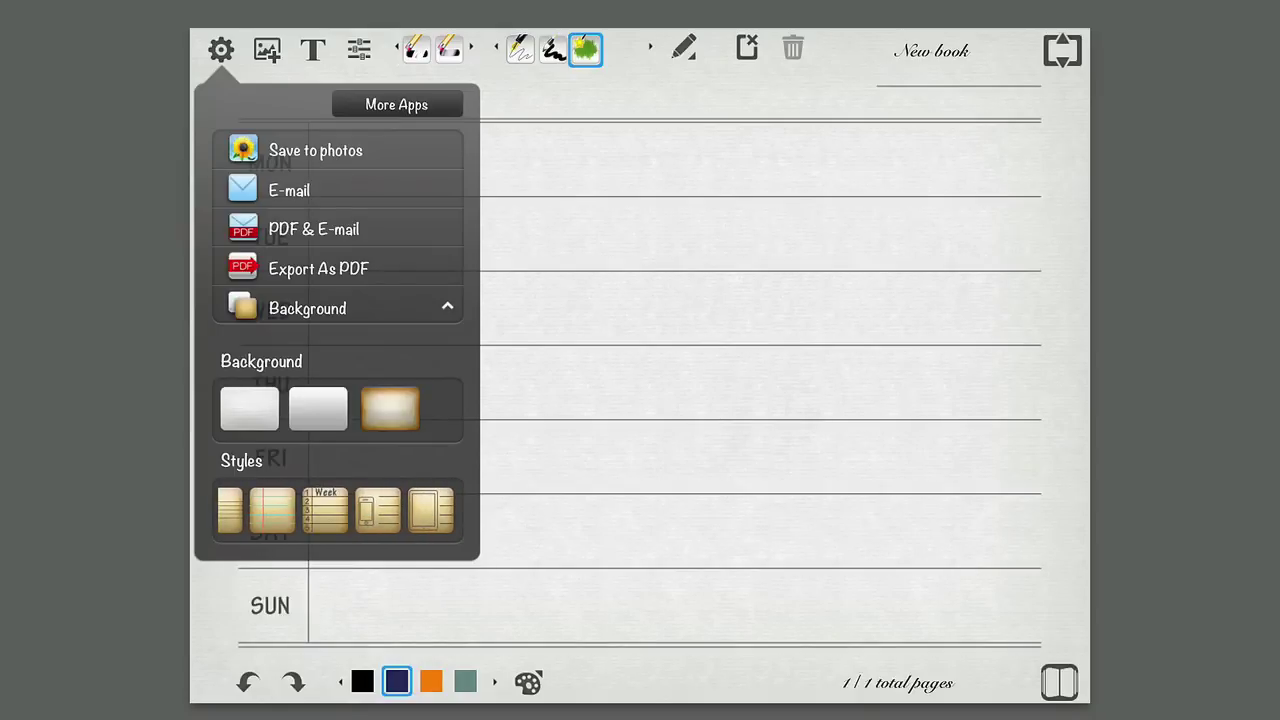
{"action": "left_click", "coordinate": [378, 510]}
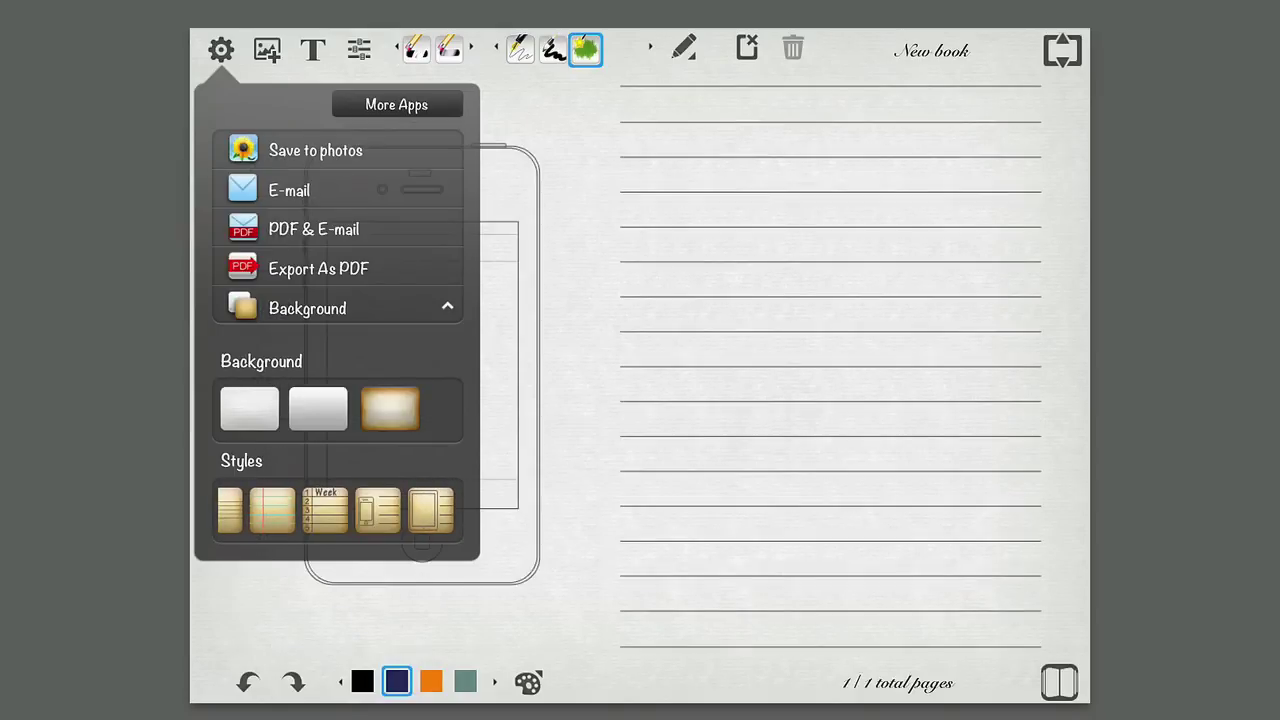
{"action": "left_click", "coordinate": [221, 49]}
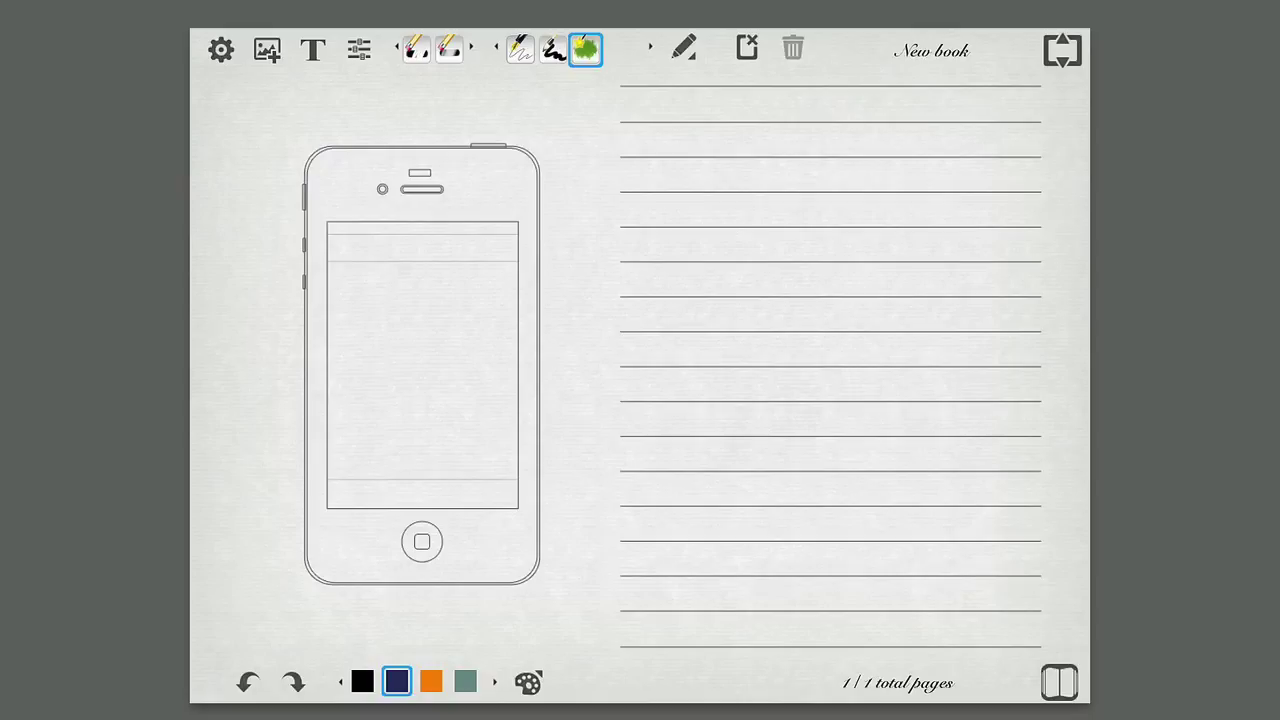